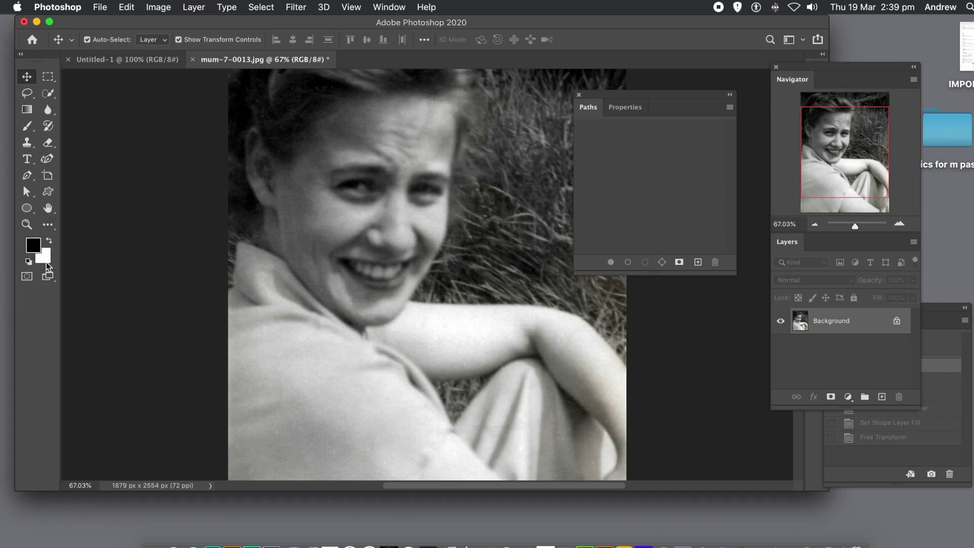
Step: Apply the Filter Gallery's Sketch > Halftone Pattern with Size 7, Contrast 50 and Circle pattern type
click(296, 7)
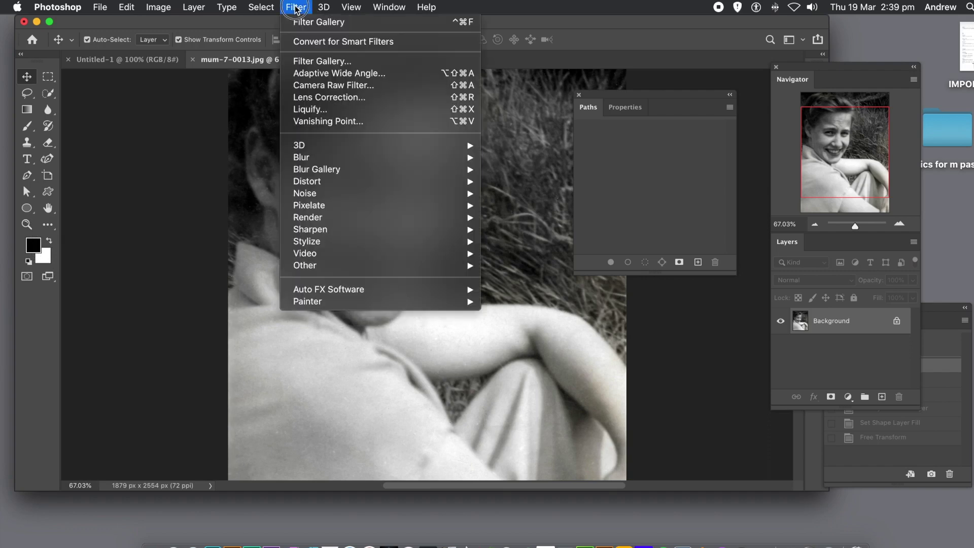
click(322, 62)
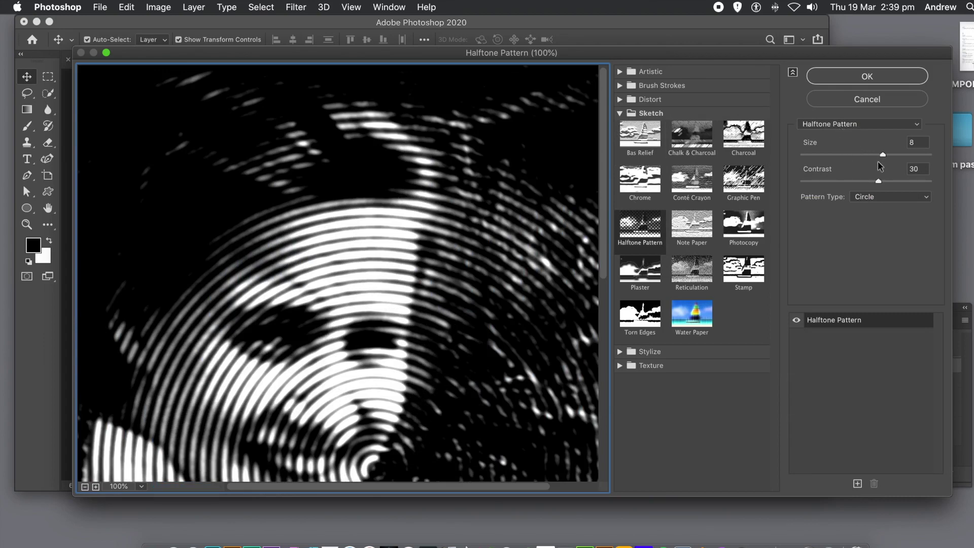
drag(881, 156, 853, 160)
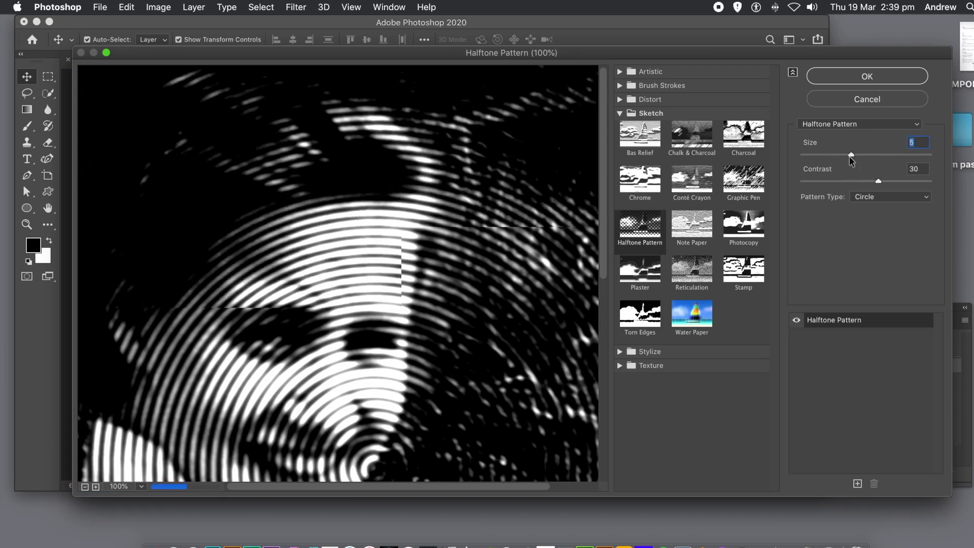
click(850, 156)
drag(851, 160, 857, 161)
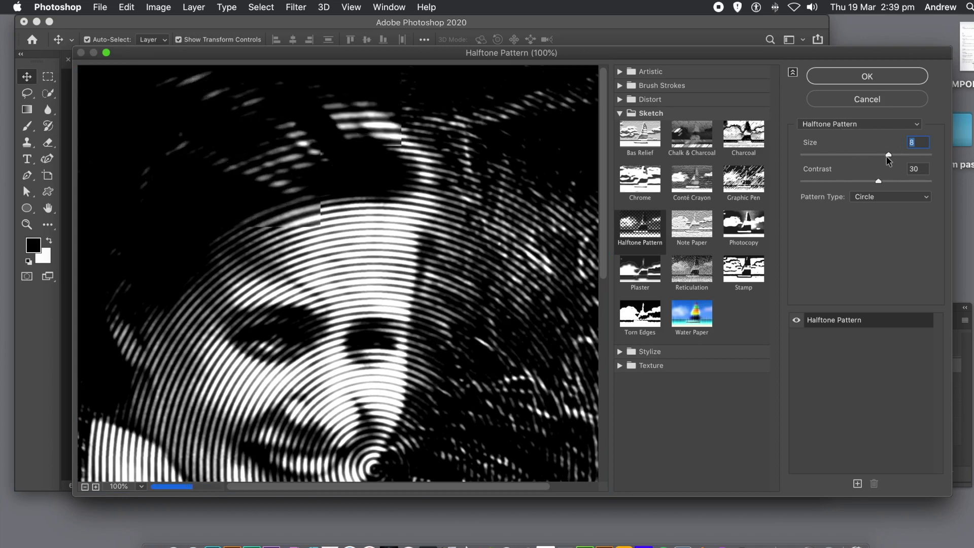
drag(880, 159, 931, 183)
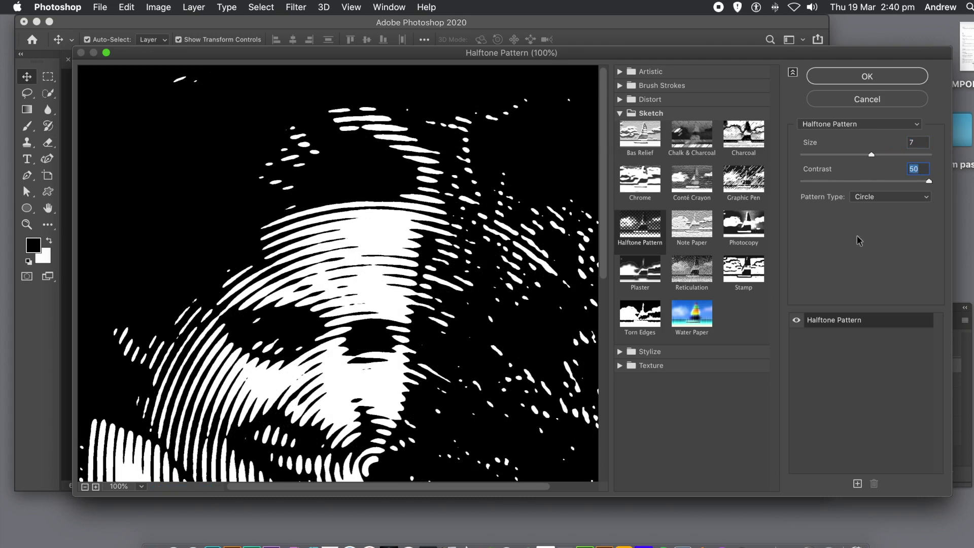
click(878, 198)
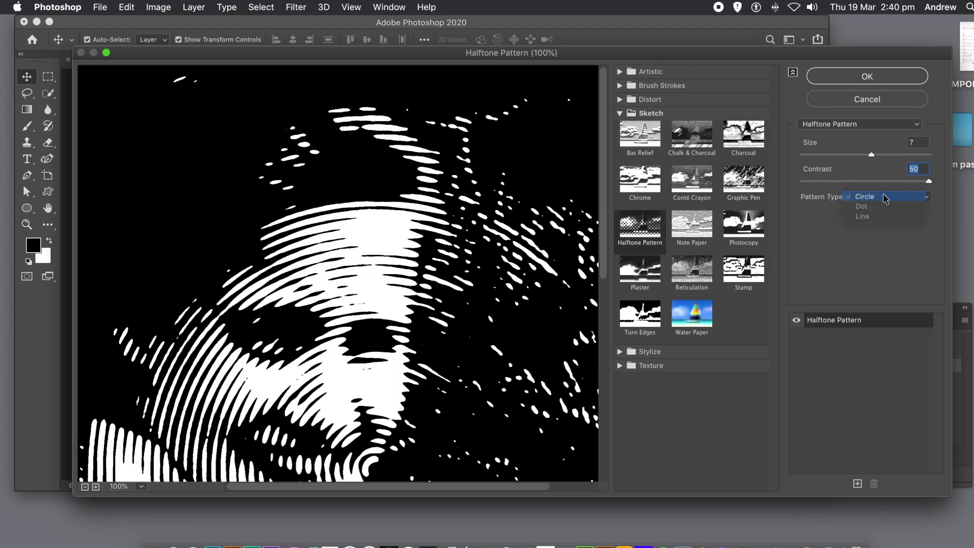
click(885, 197)
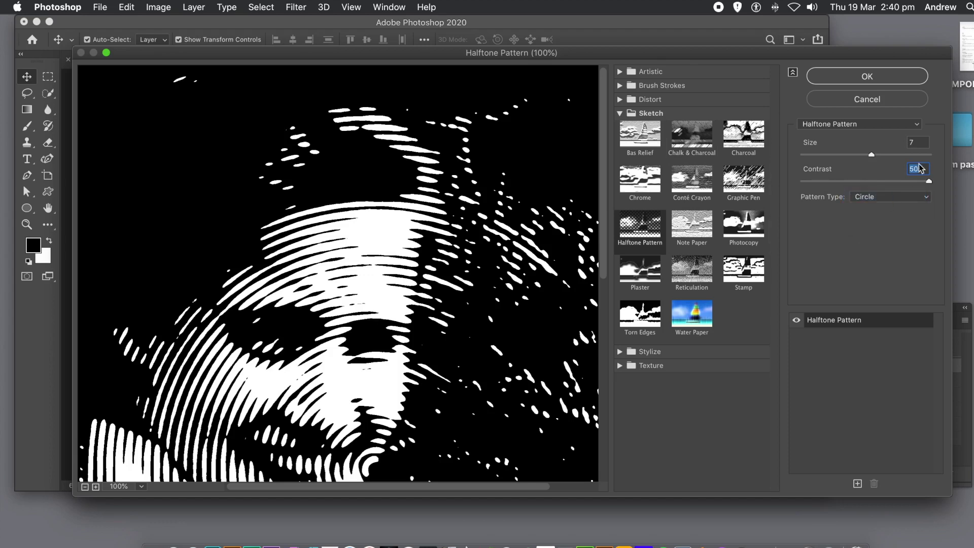
click(885, 77)
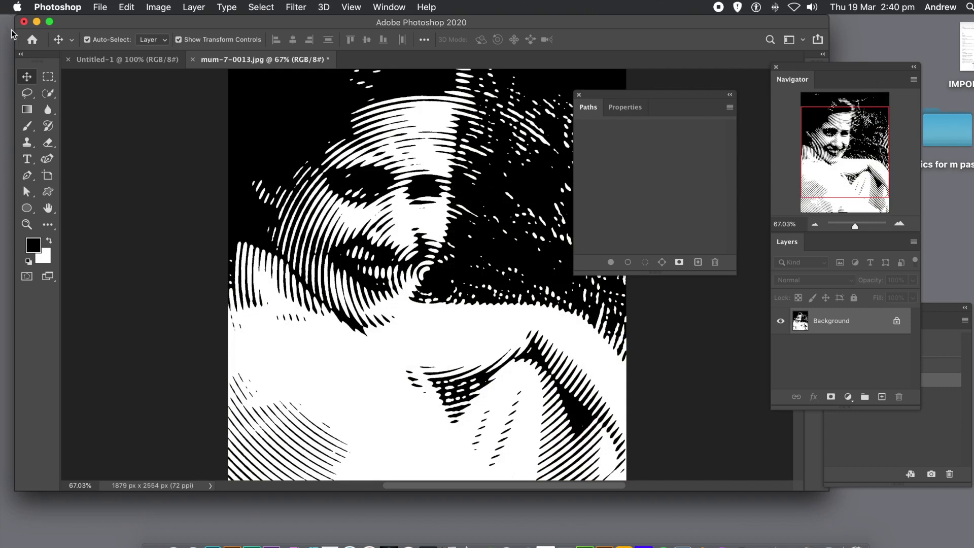
Step: Build a Color Range selection sampling the white halftone areas with fuzziness 36
click(260, 7)
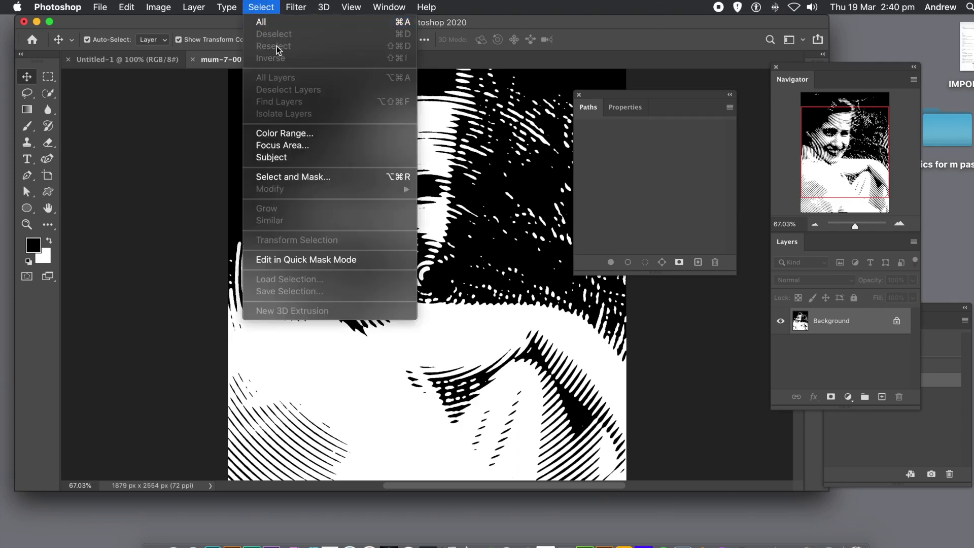
click(300, 134)
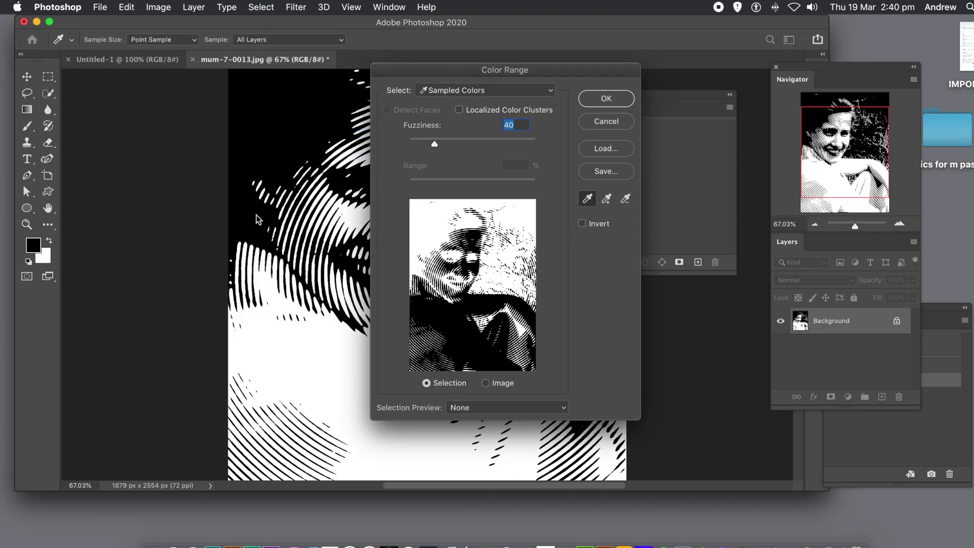
click(353, 215)
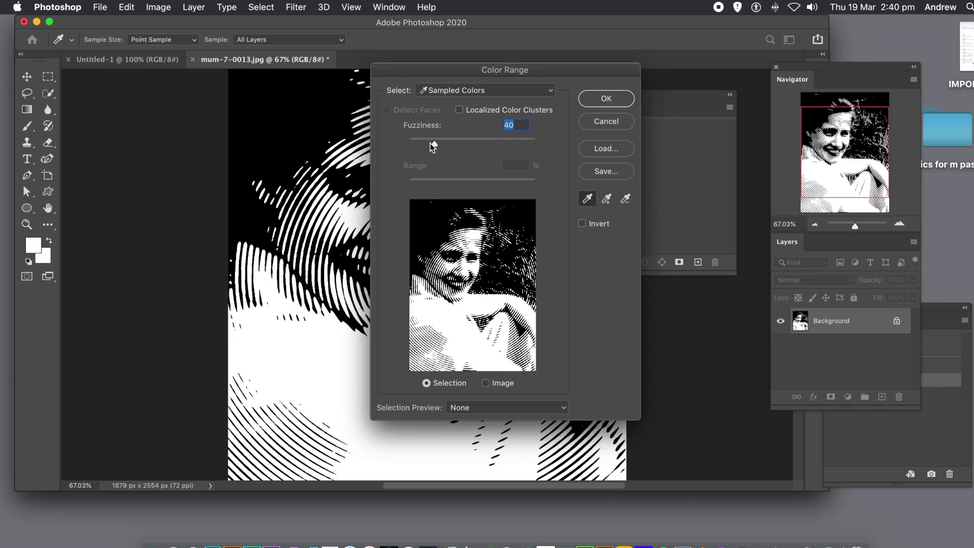
drag(431, 143, 433, 147)
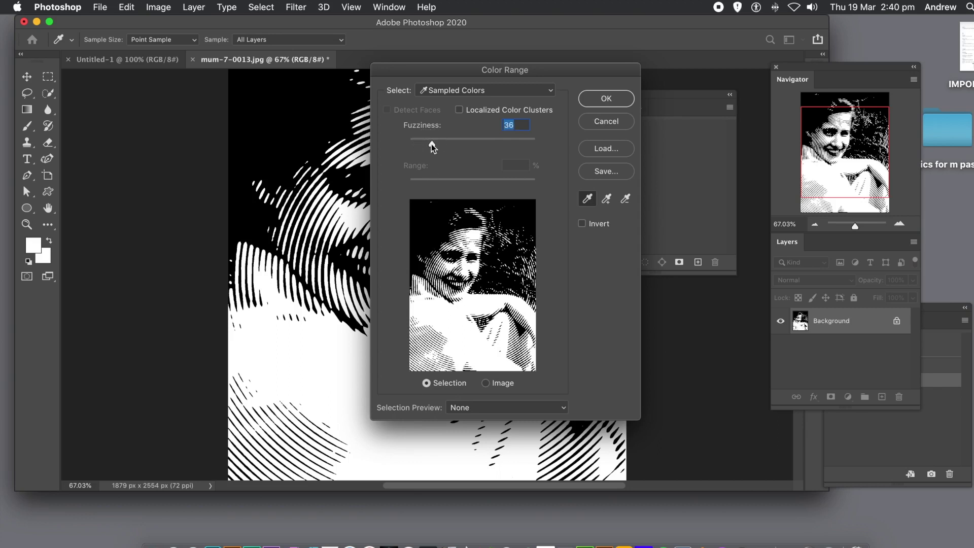
click(598, 100)
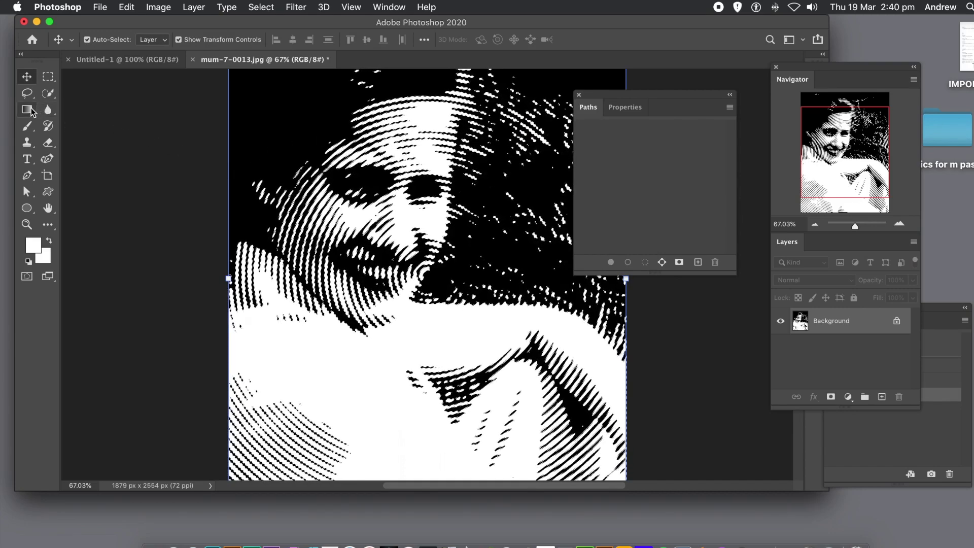
Step: Try two black-to-white gradient fills across the white-area selection, undoing each one
click(31, 110)
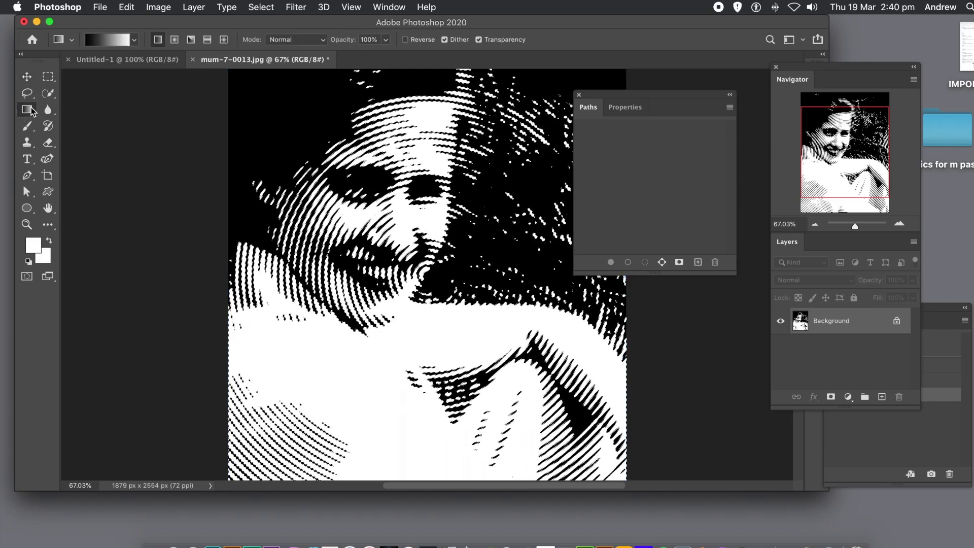
click(131, 40)
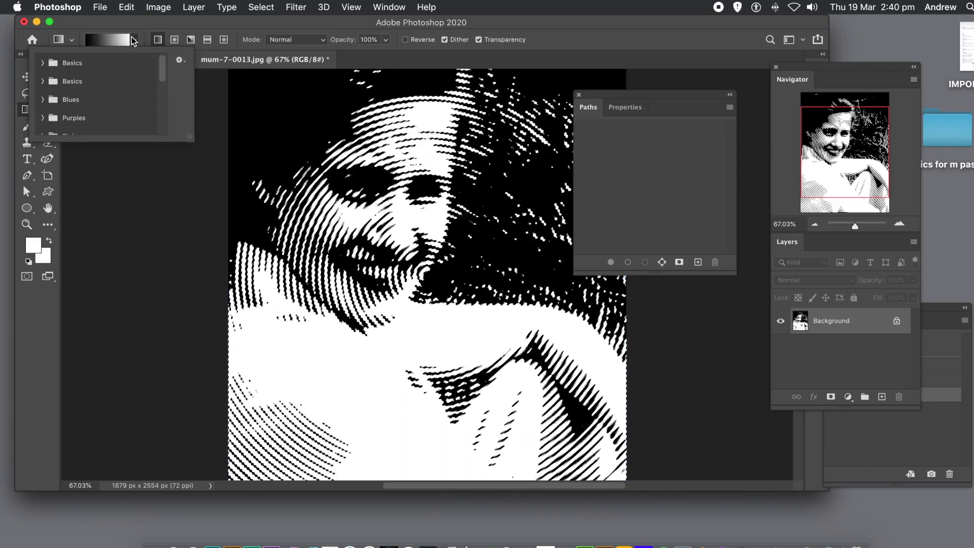
click(139, 24)
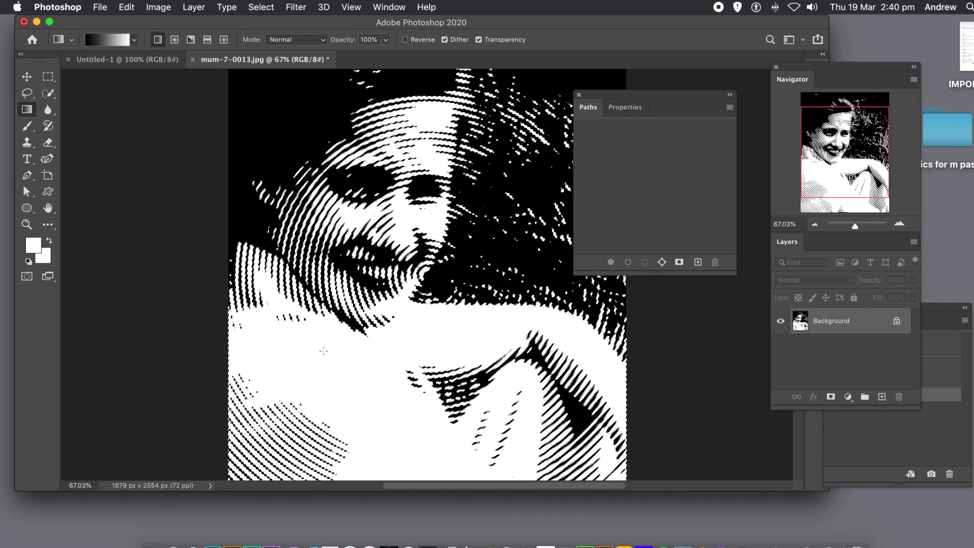
drag(547, 319, 549, 319)
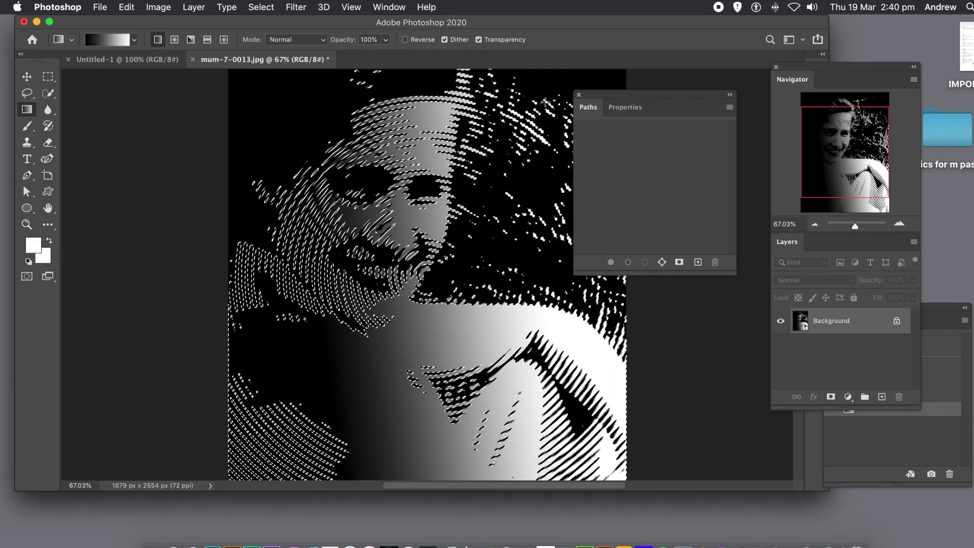
key(super+z)
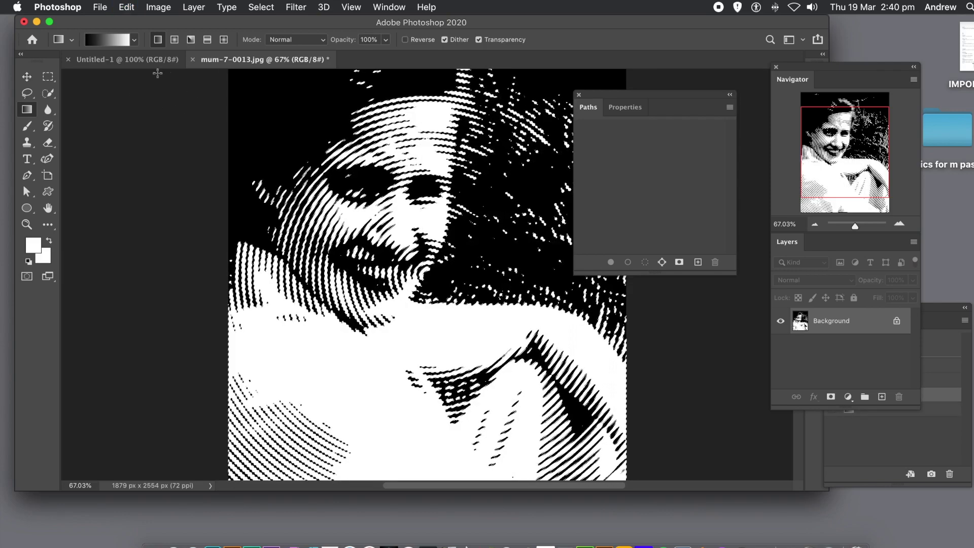
drag(152, 75, 564, 390)
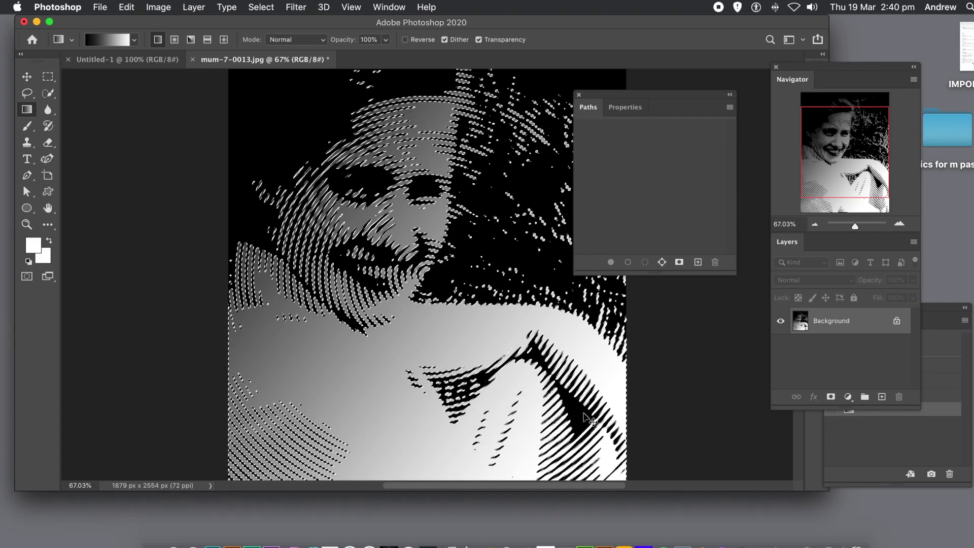
key(super+z)
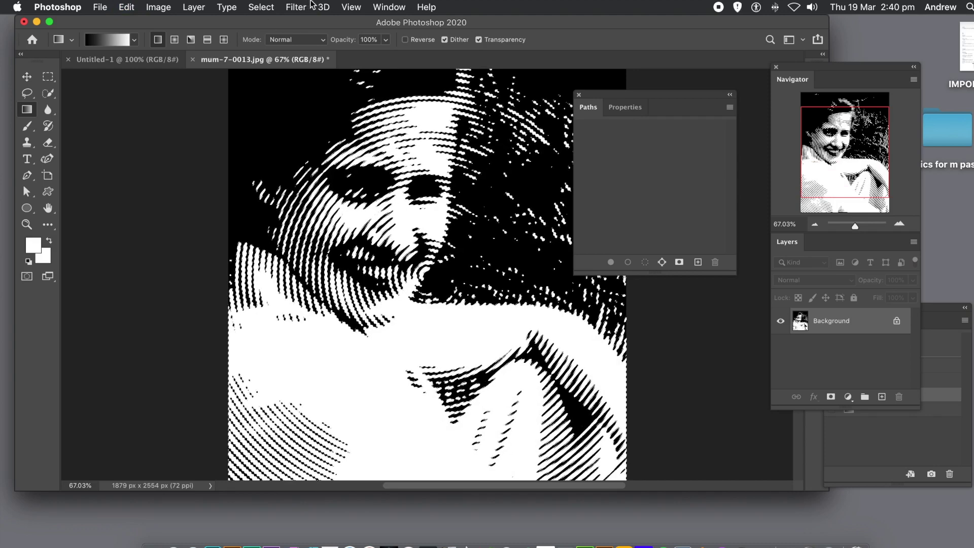
Step: Make a work path from the selection with 2.0 pixel tolerance using the Paths panel menu
click(391, 7)
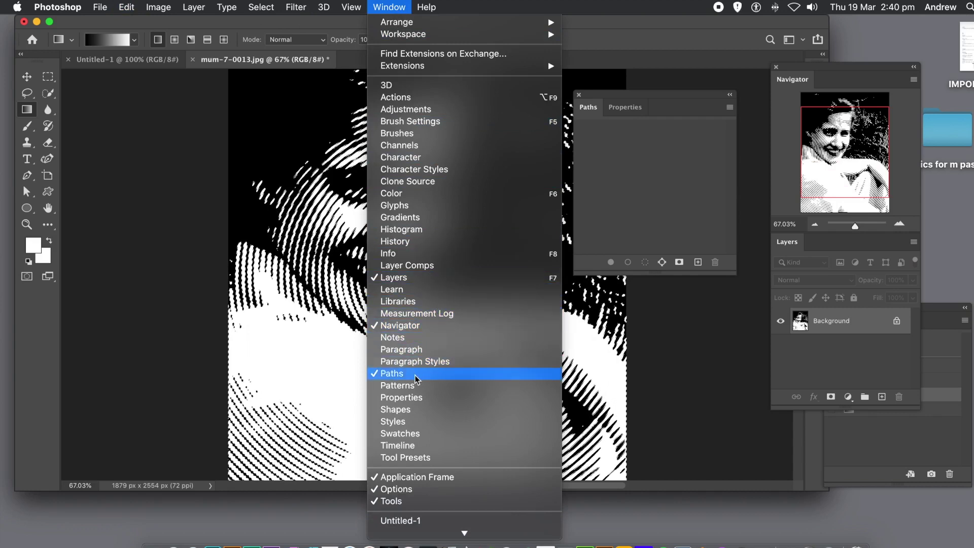
click(616, 99)
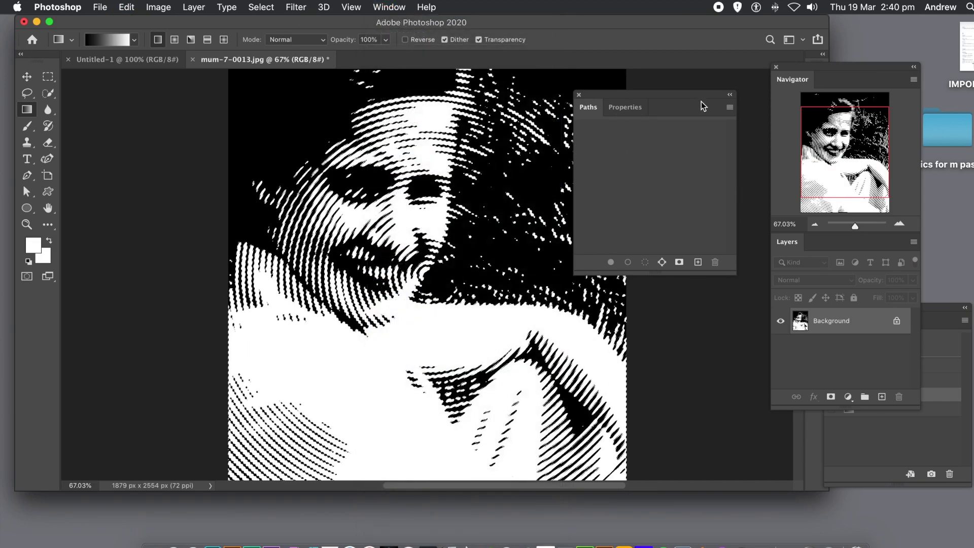
click(730, 108)
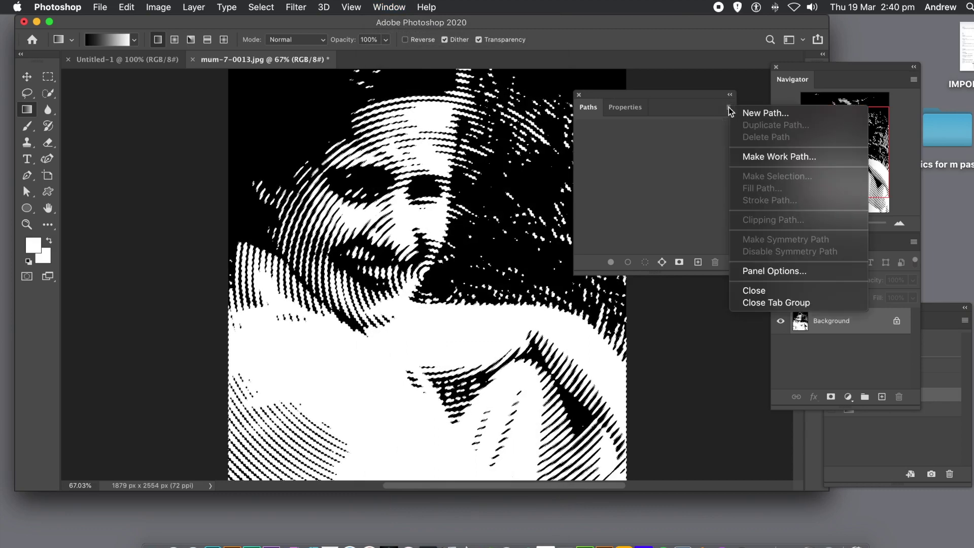
click(766, 158)
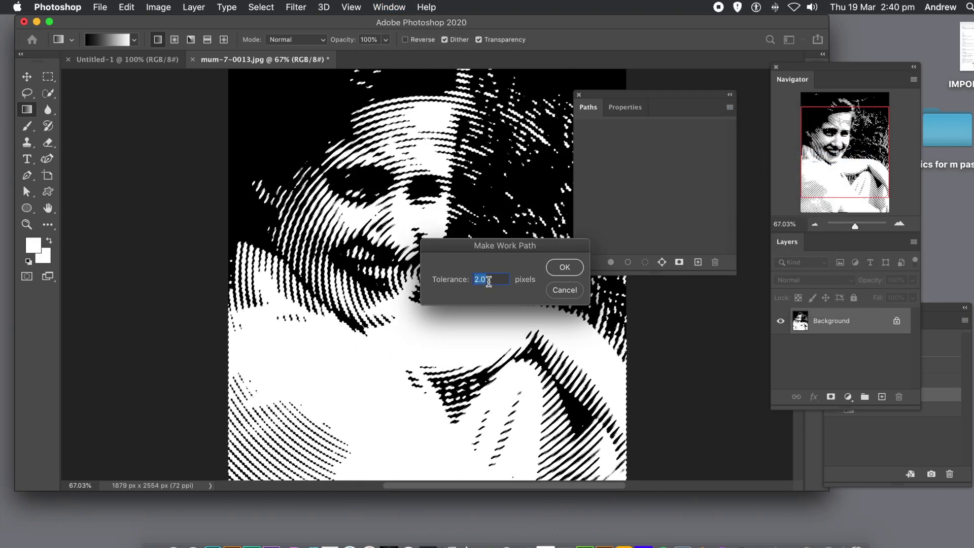
click(561, 271)
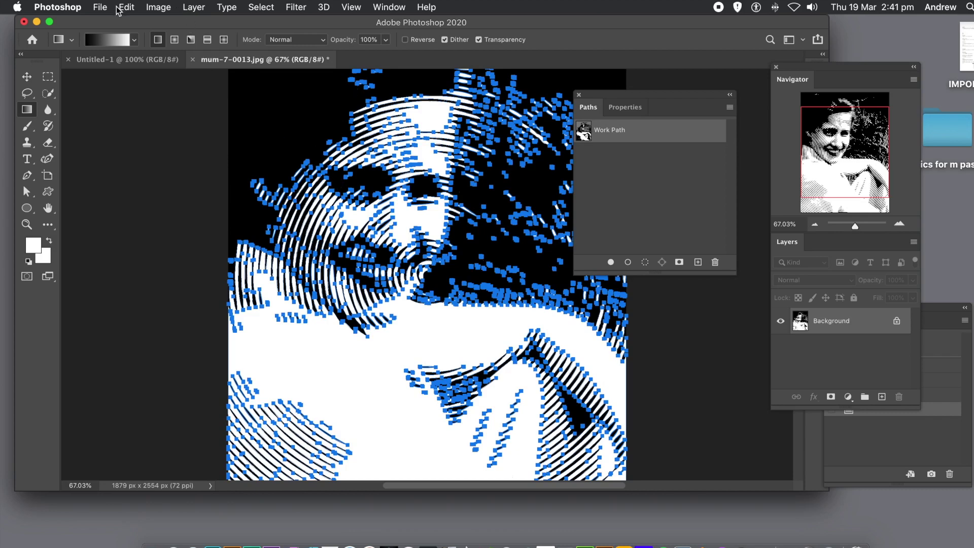
click(126, 8)
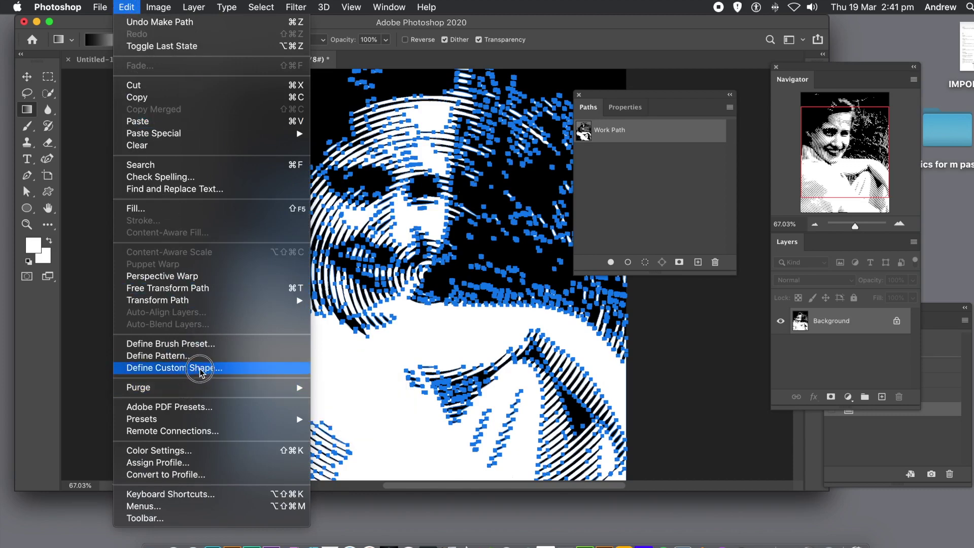
Step: Save the work path as custom shape 'Shape 727', then revert to the Open history state
click(209, 369)
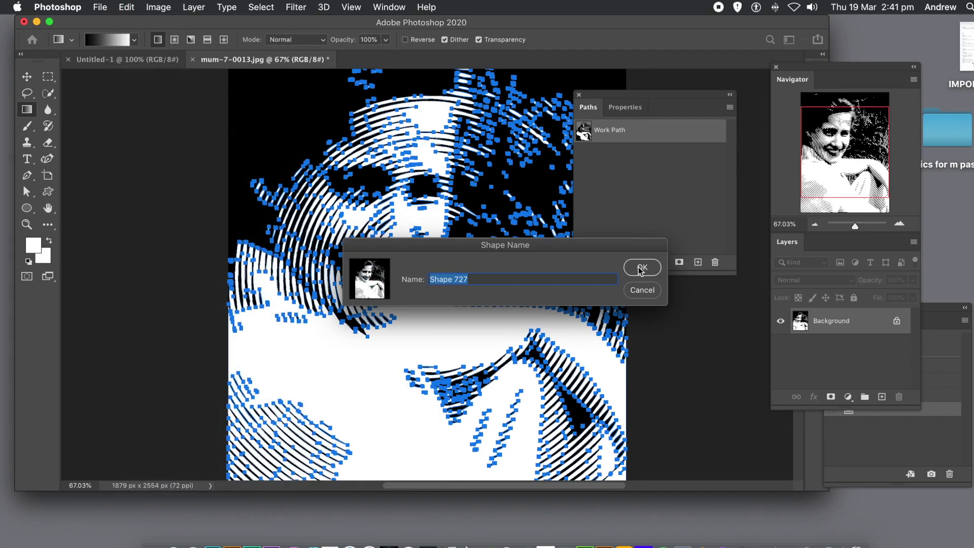
click(641, 269)
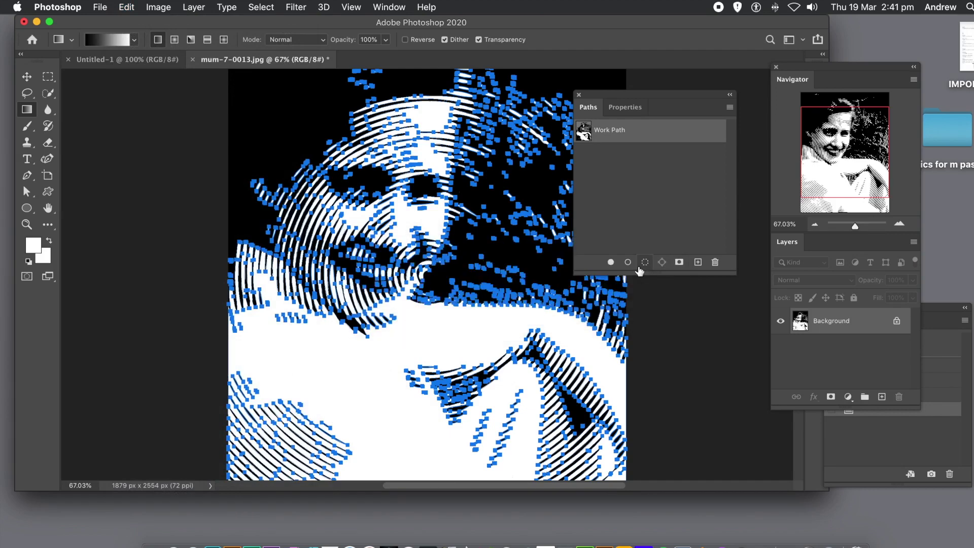
click(936, 447)
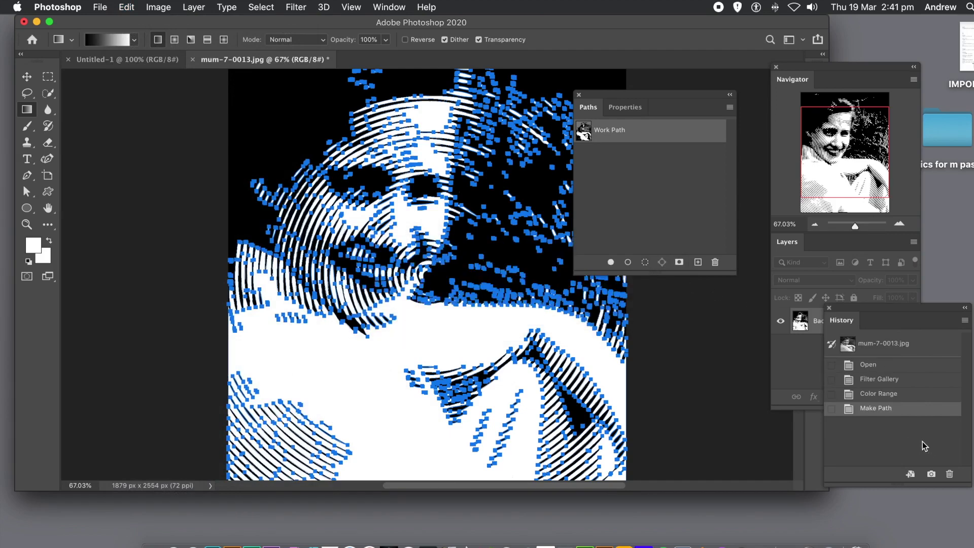
click(885, 369)
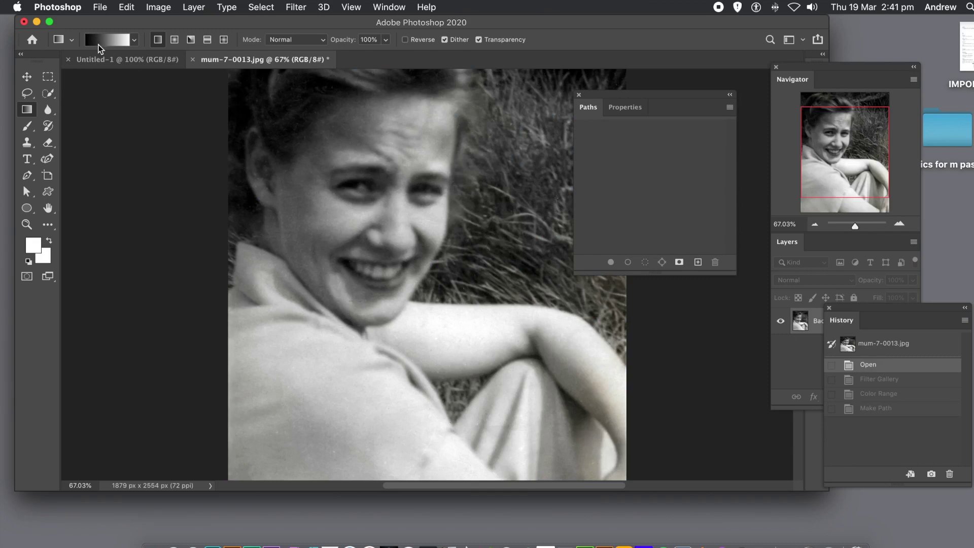
Step: Draw the saved Shape 727 custom shape across the whole zoomed-out photo as a white shape layer
click(50, 193)
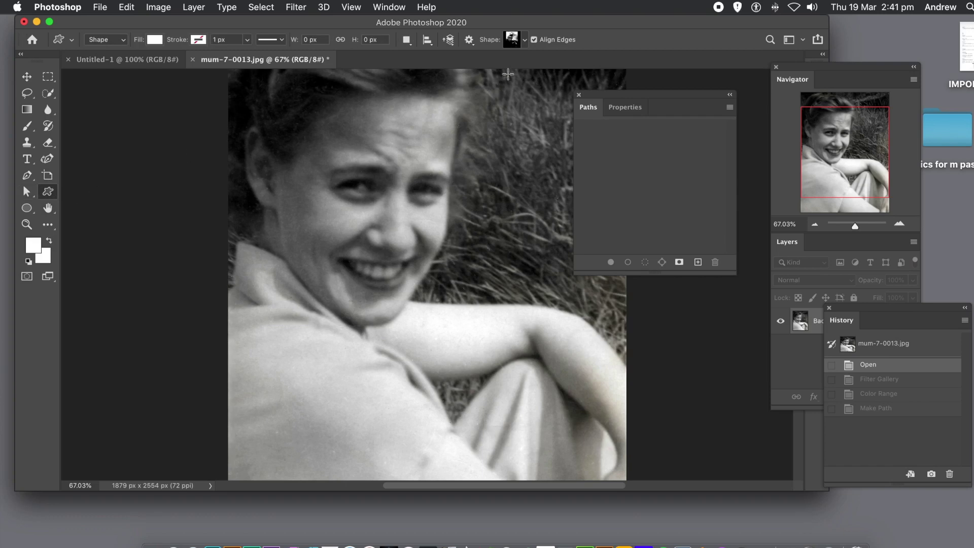
click(524, 41)
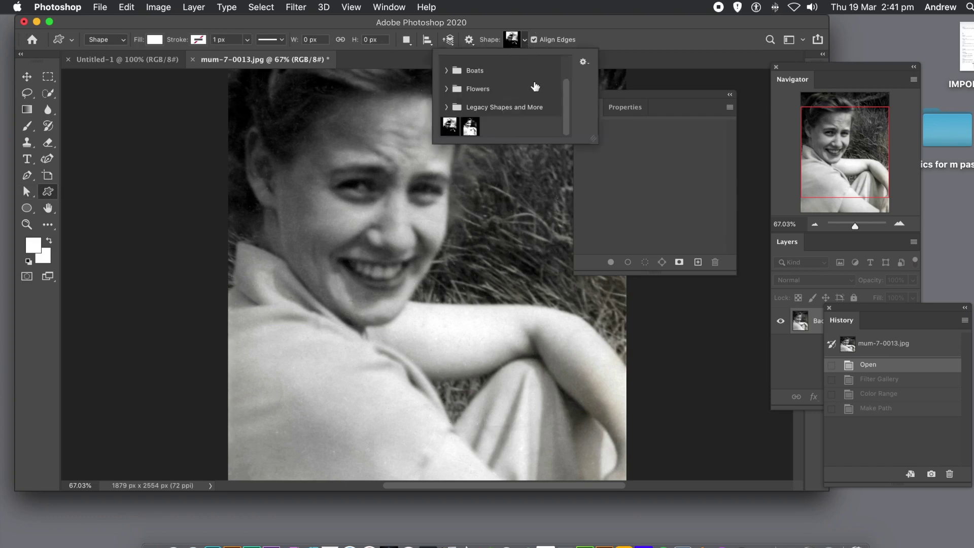
click(470, 127)
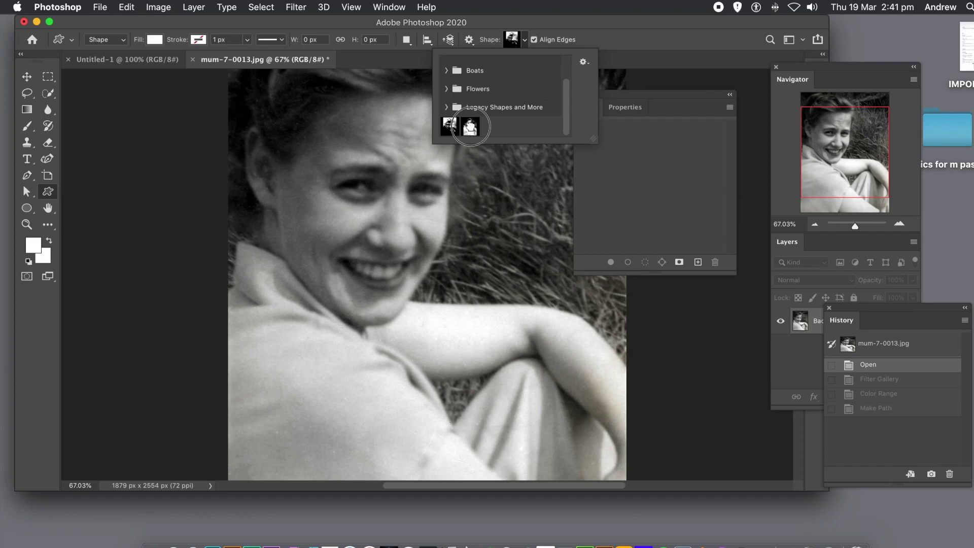
click(631, 40)
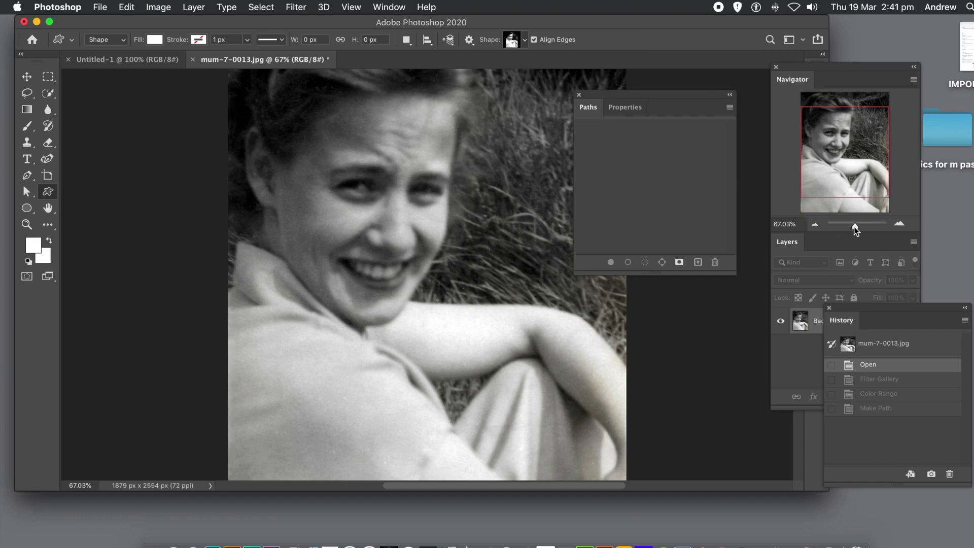
drag(856, 228, 854, 229)
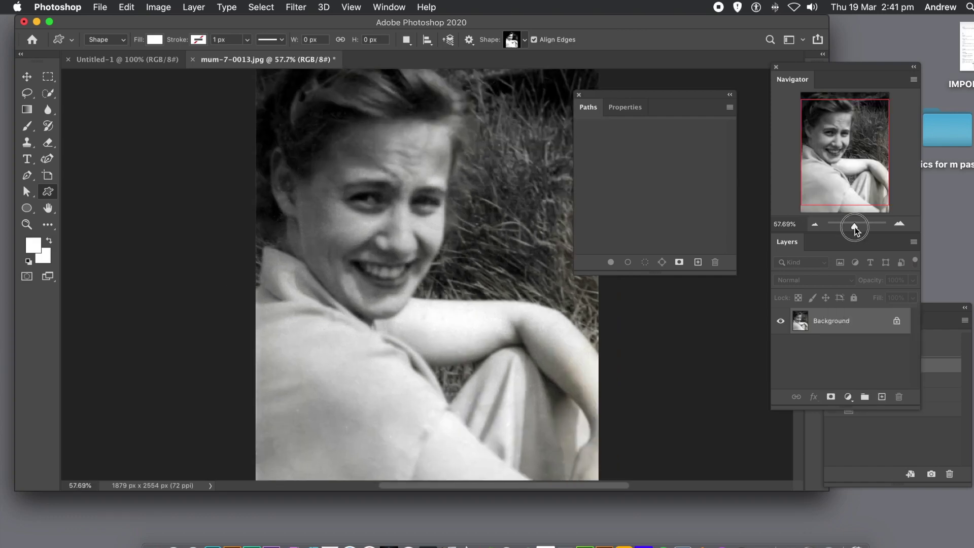
drag(856, 230, 854, 229)
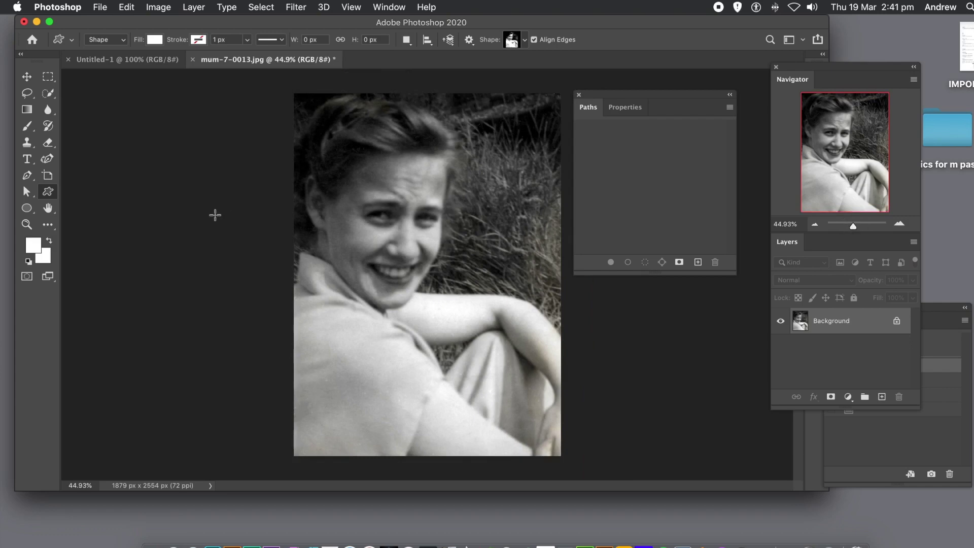
mouse_move(278, 78)
mouse_down()
mouse_move(311, 146)
mouse_move(463, 311)
mouse_move(524, 433)
mouse_move(569, 472)
mouse_up()
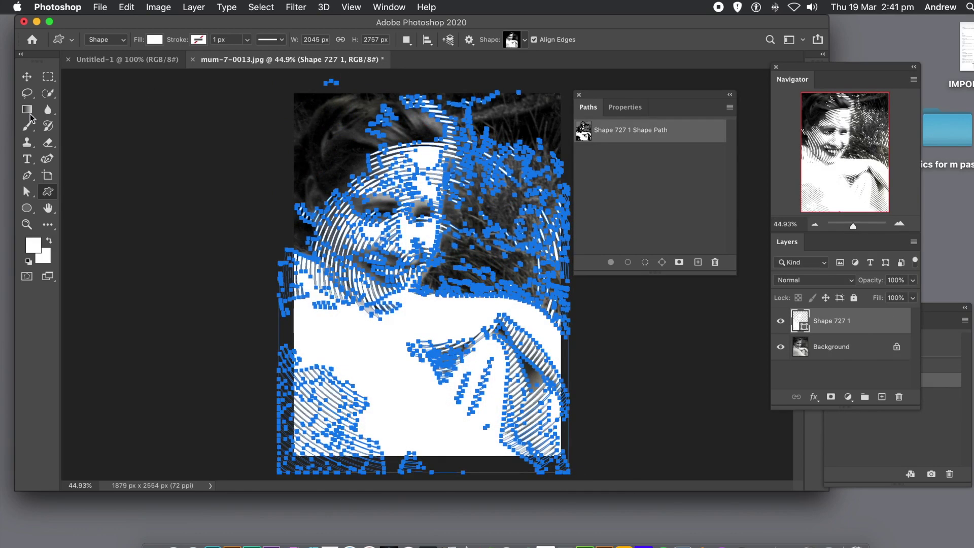
click(30, 76)
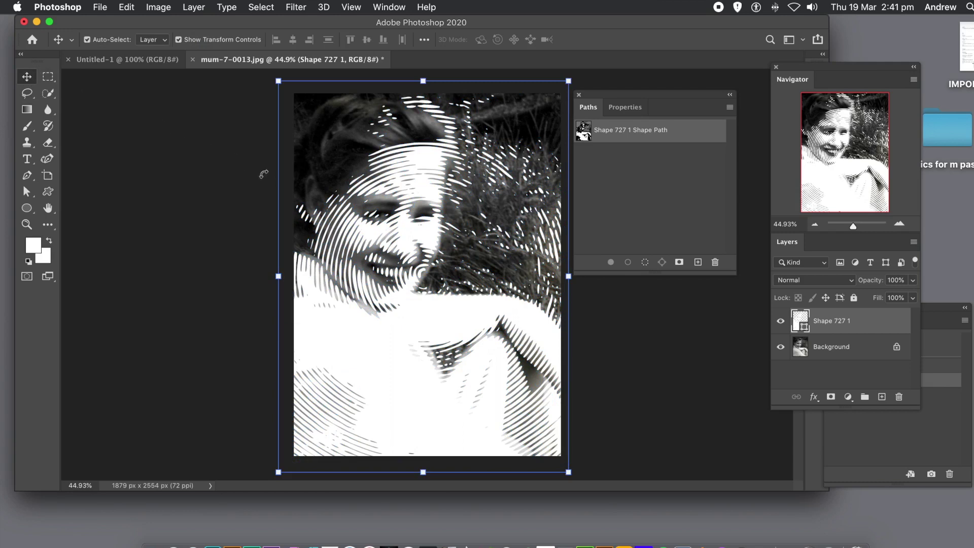
Step: Reposition the Shape 727 1 layer, rotate it about 19°, and open its fill Color Picker
mouse_move(419, 227)
mouse_down()
mouse_move(407, 220)
mouse_move(426, 214)
mouse_move(426, 234)
mouse_up()
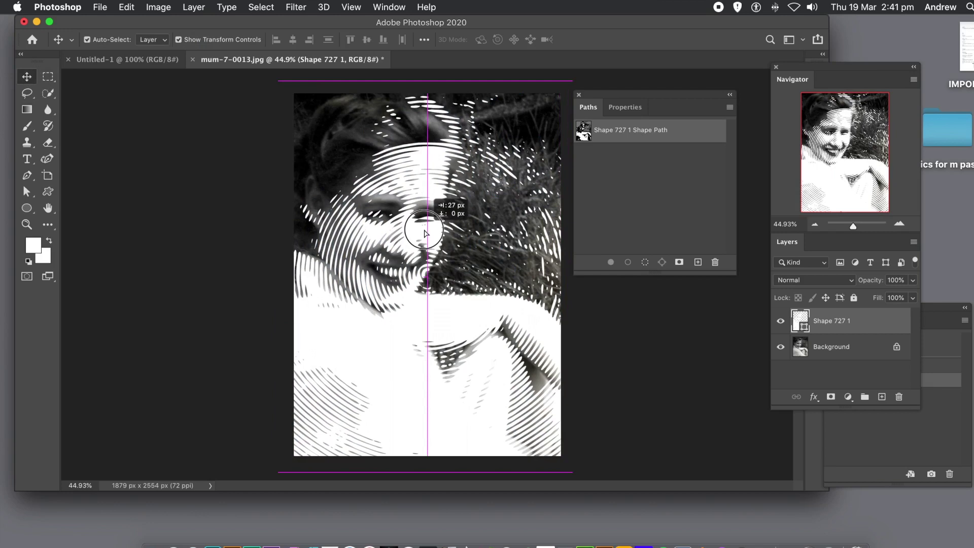
drag(426, 234, 464, 268)
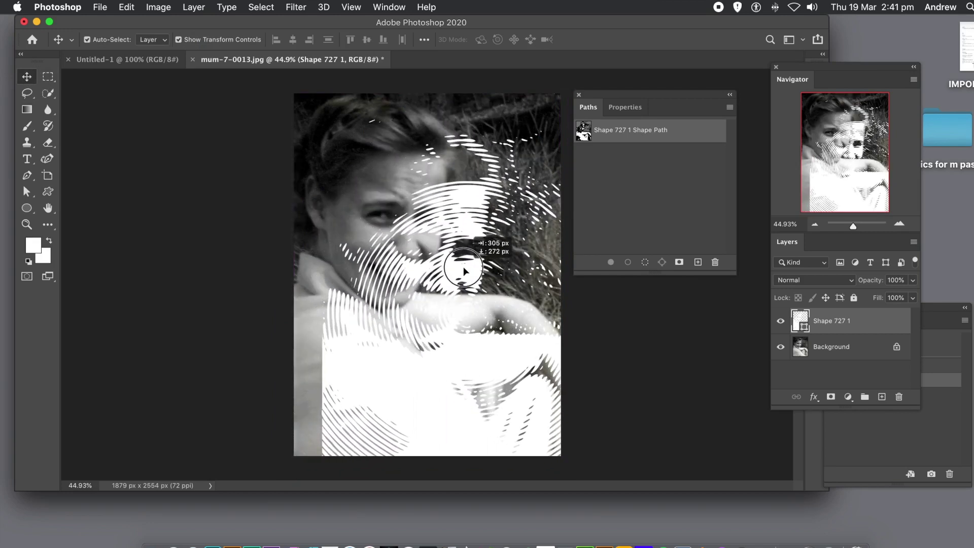
key(ctrl+t)
drag(325, 108, 406, 85)
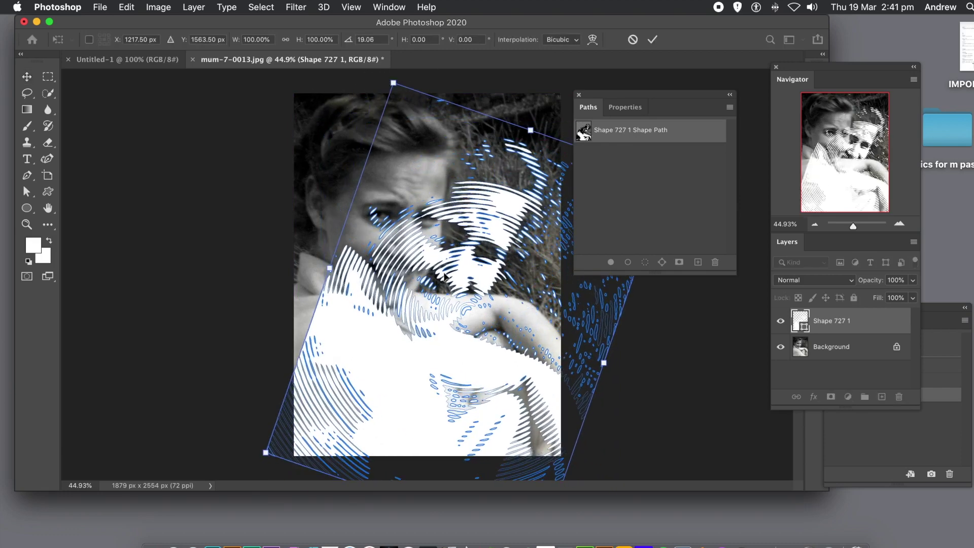
drag(441, 258, 392, 224)
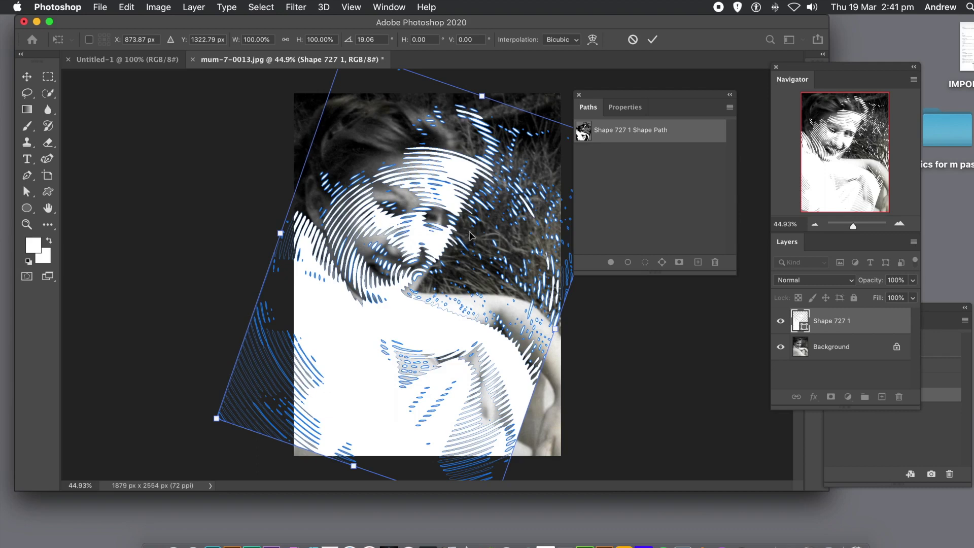
key(Return)
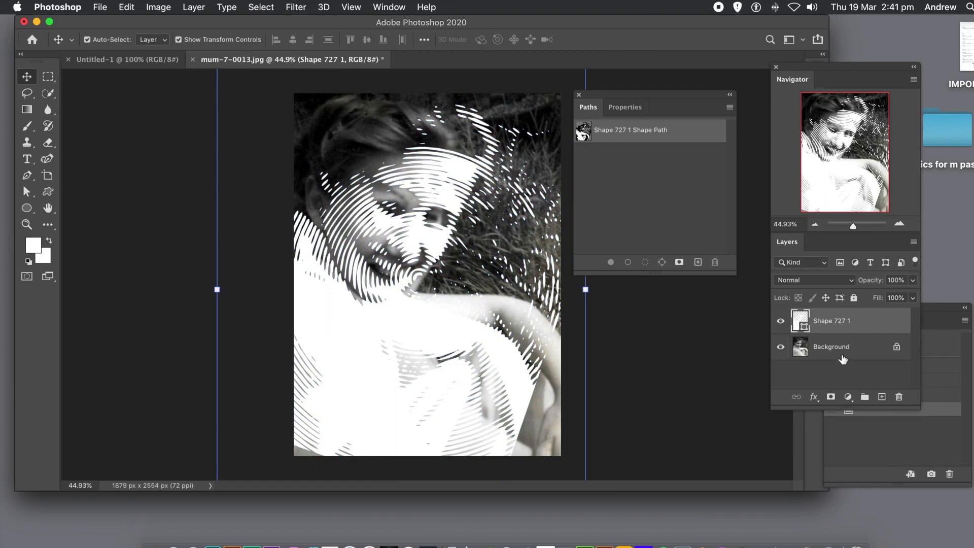
double_click(800, 321)
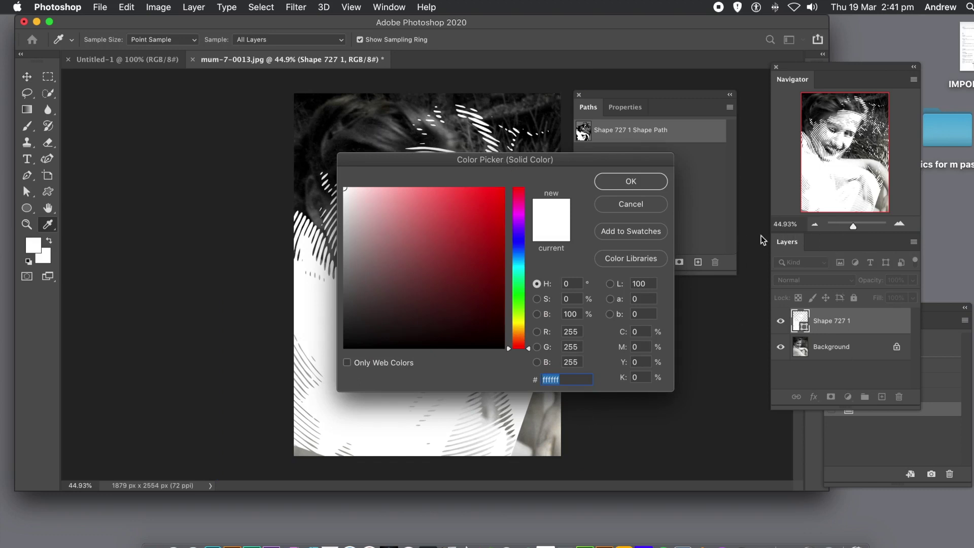
Step: Set the Shape 727 1 layer's fill to bright red #df0000
click(480, 240)
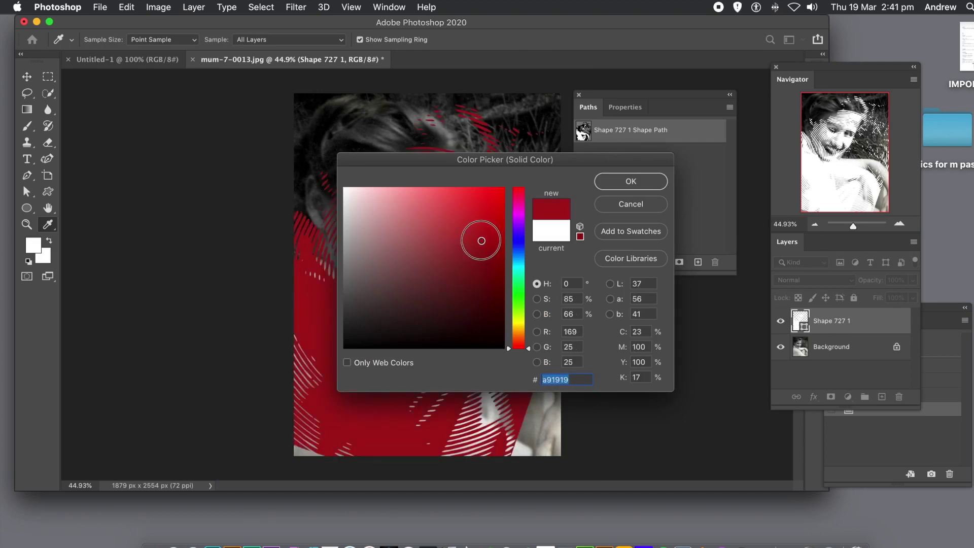
drag(481, 240, 503, 208)
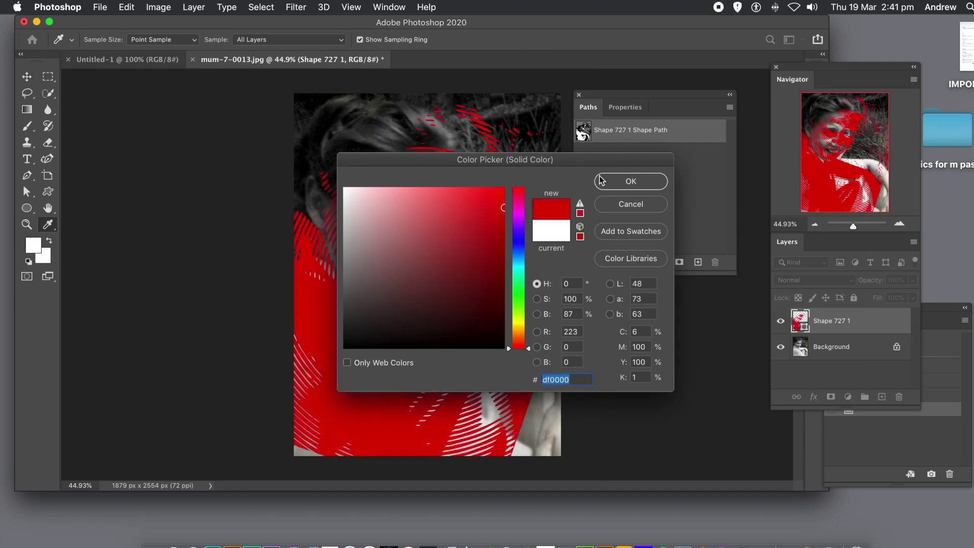
click(631, 182)
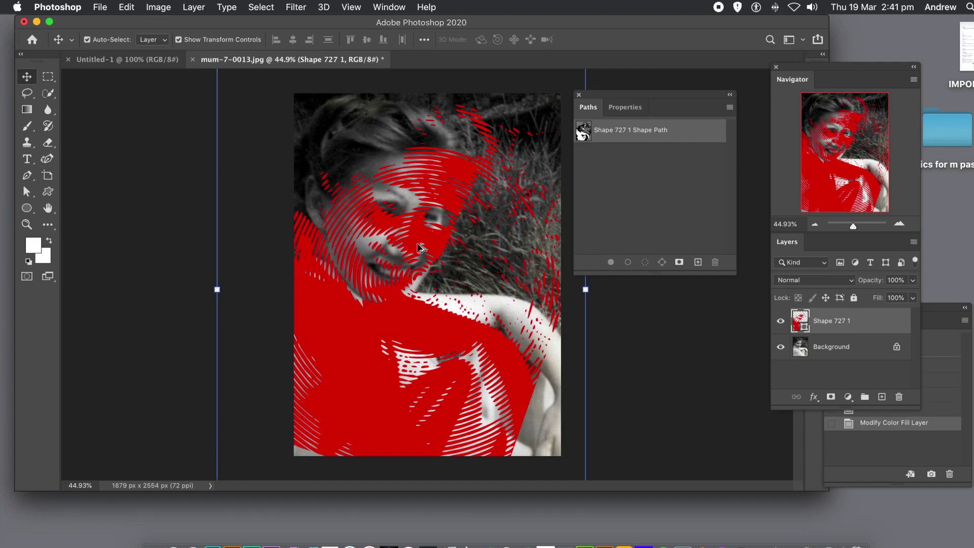
Step: Alt-drag a copy of the spiral up and left and give it a lime-green #c6ff01 fill
drag(441, 245, 406, 211)
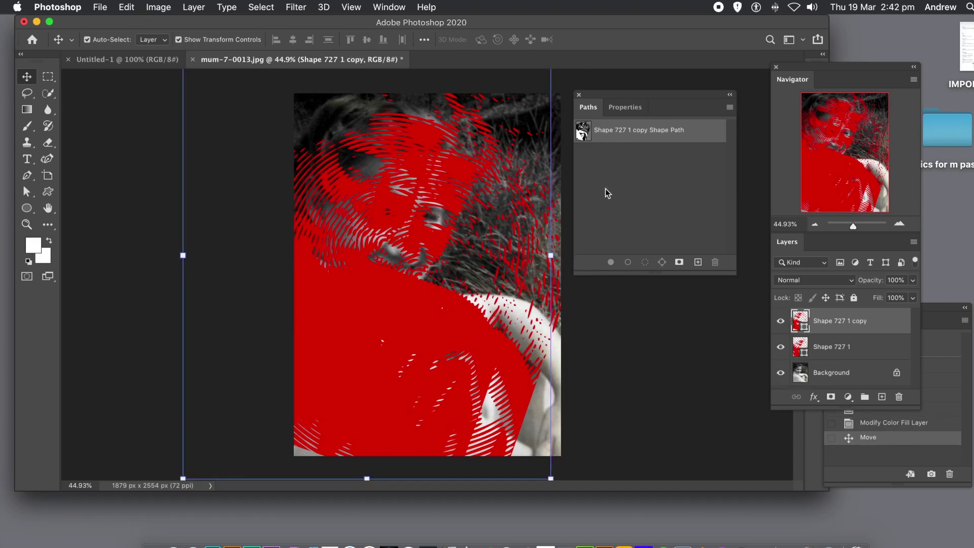
double_click(798, 321)
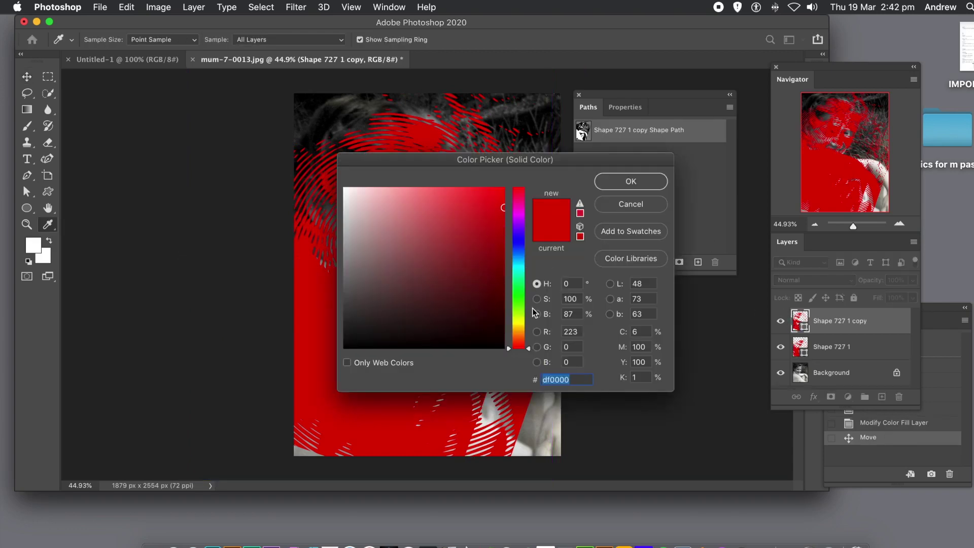
click(519, 315)
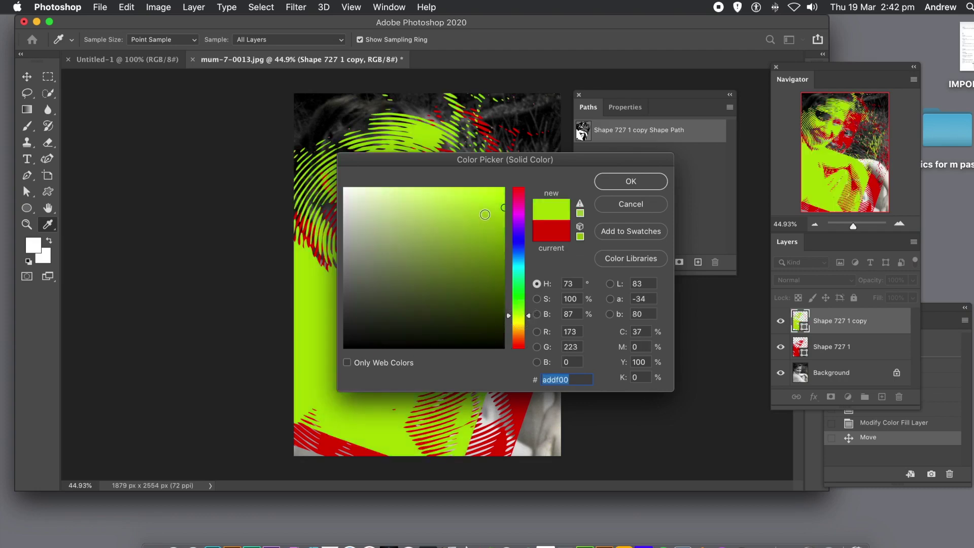
drag(490, 210, 503, 188)
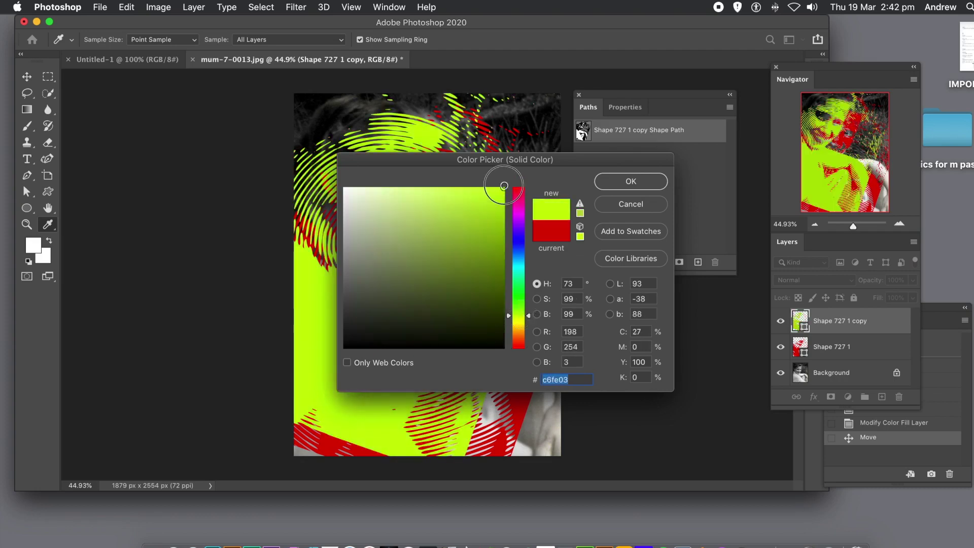
click(612, 188)
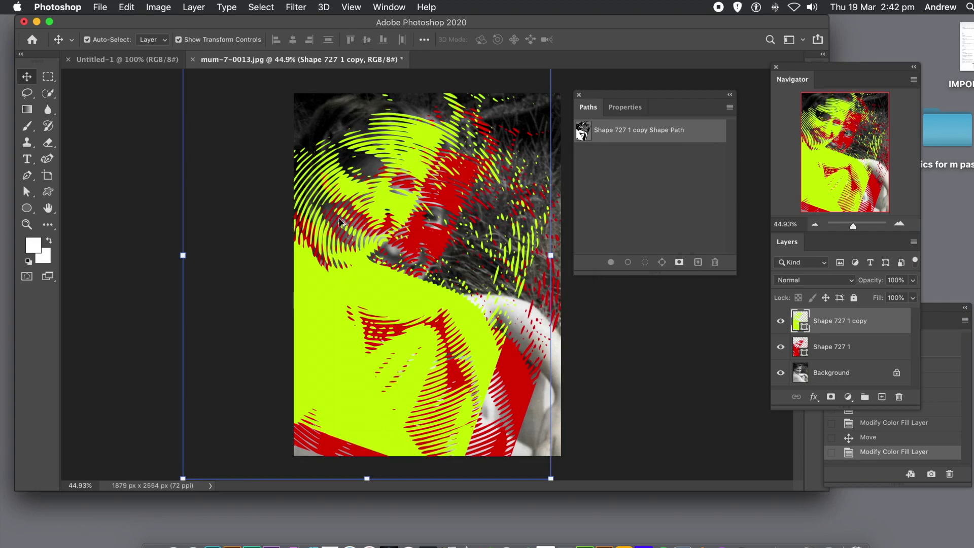
drag(360, 114, 365, 321)
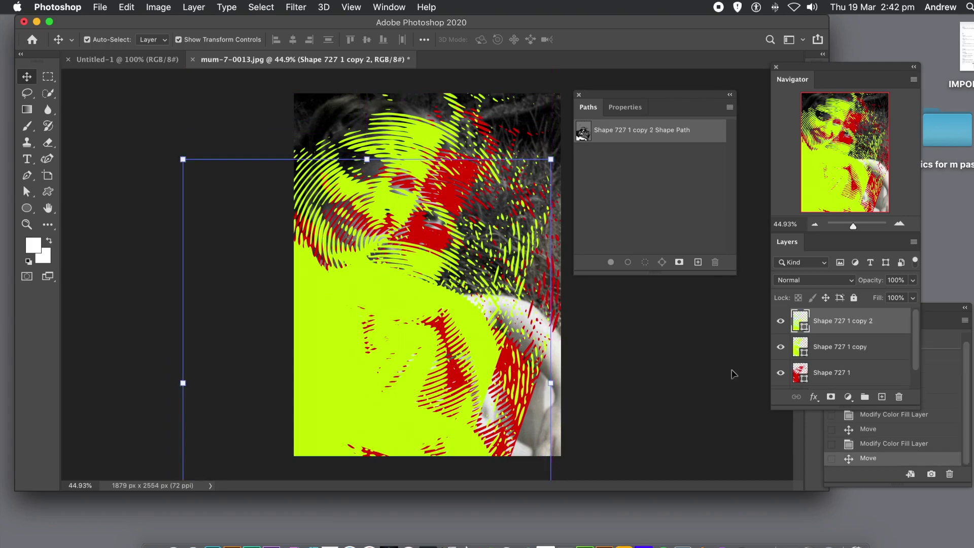
Step: Fill Shape 727 1 copy 2 with blue #0143ff and deselect to view the three colours
double_click(798, 325)
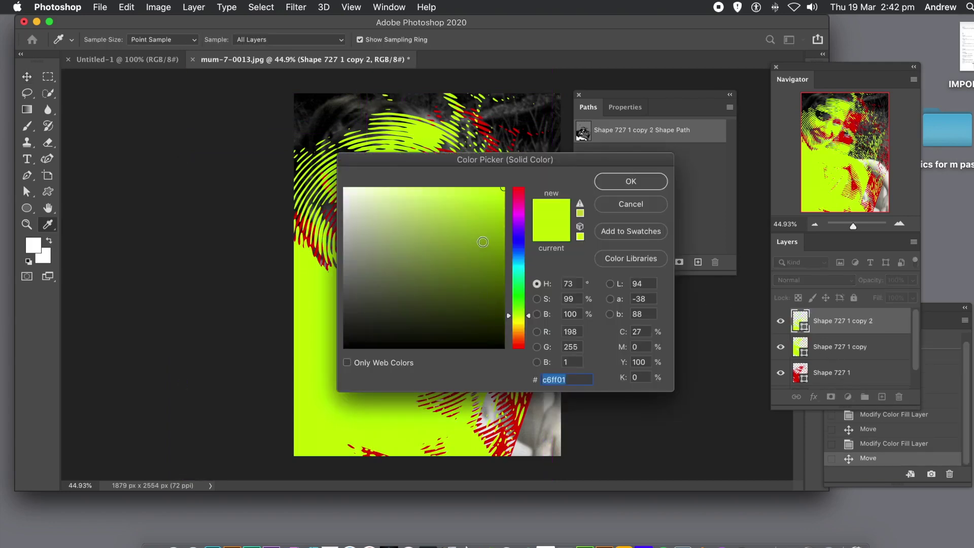
click(519, 248)
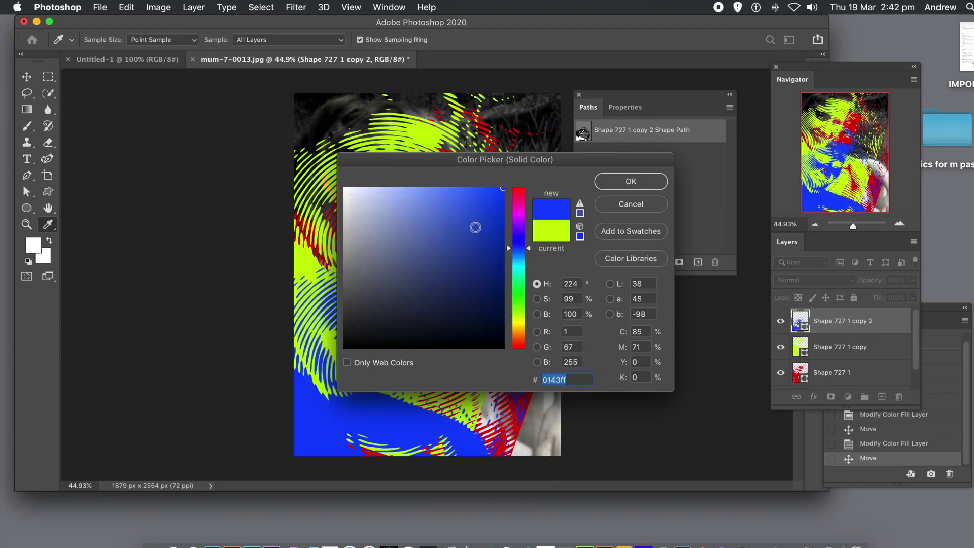
click(631, 182)
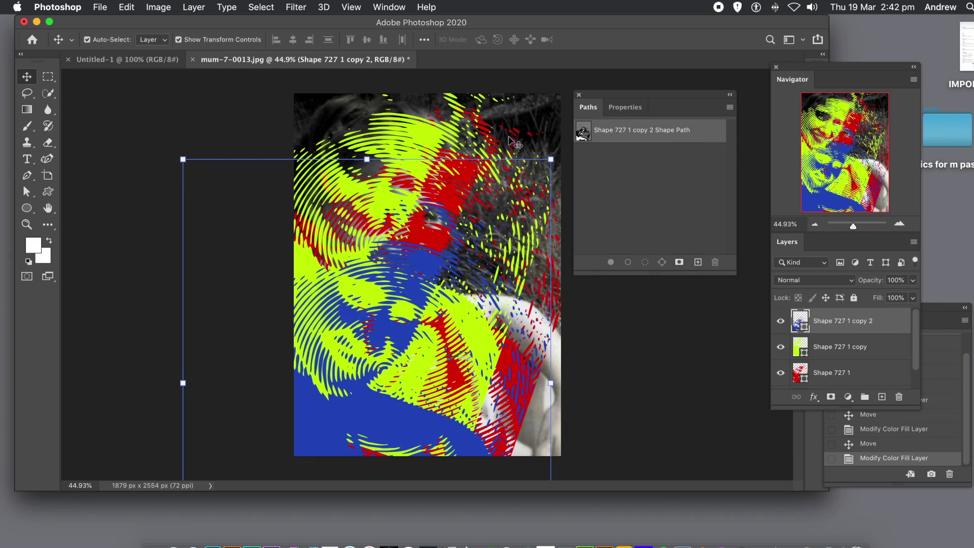
click(264, 121)
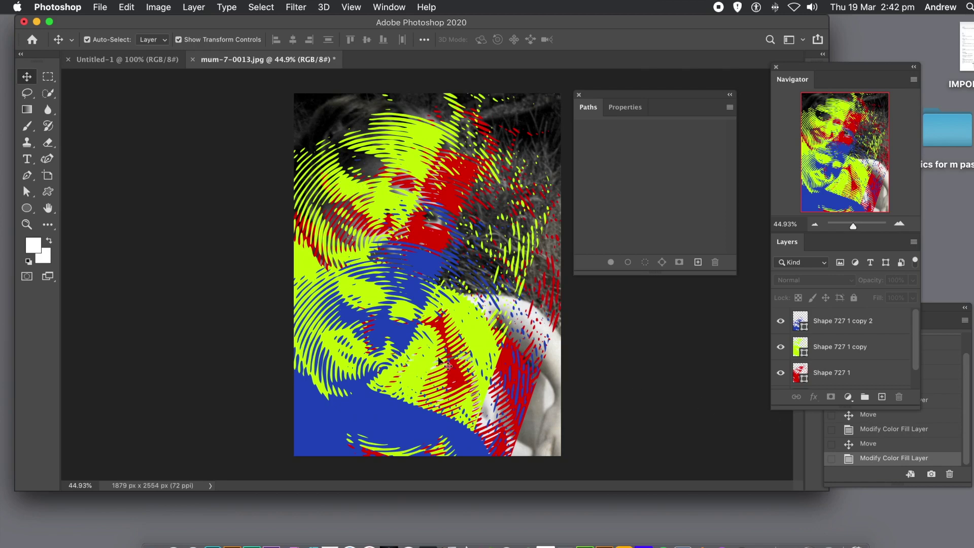
Step: Delete the yellow, blue and red halftone shape layers, leaving only the black-and-white photo
click(487, 348)
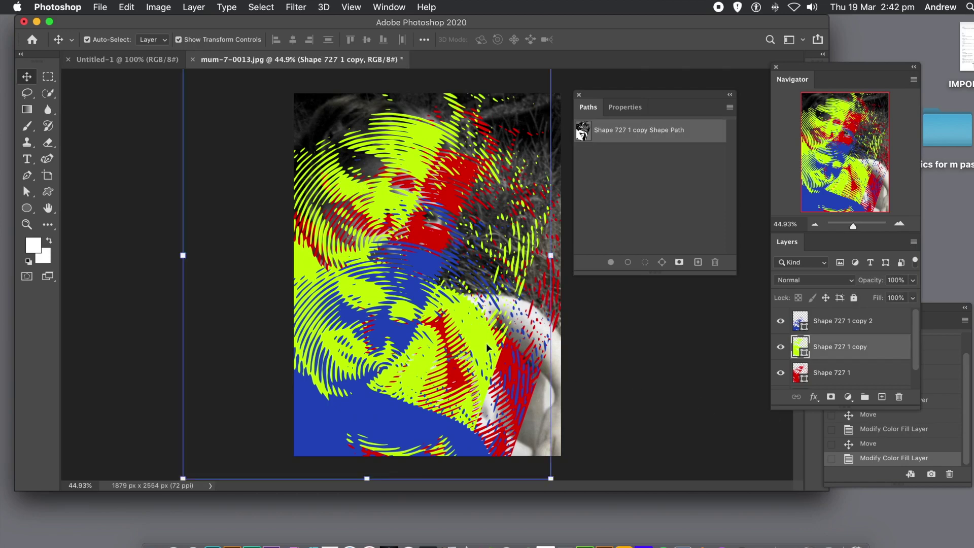
key(BackSpace)
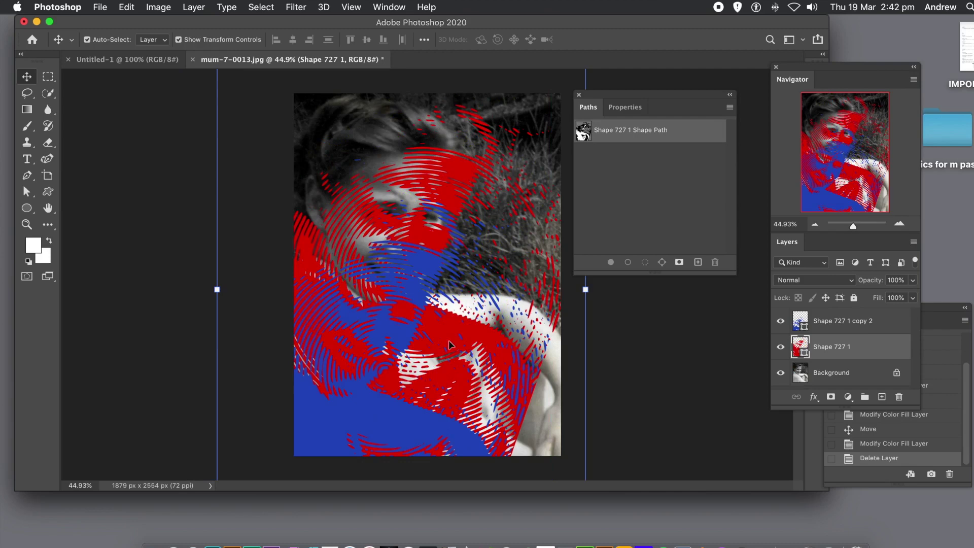
click(411, 293)
key(BackSpace)
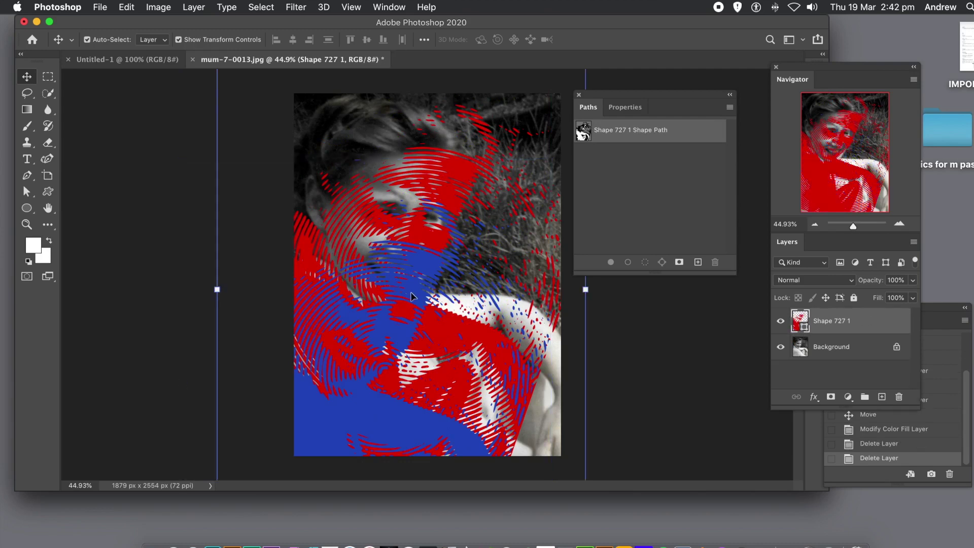
mouse_move(409, 320)
mouse_down()
mouse_move(300, 276)
mouse_move(450, 284)
mouse_move(409, 330)
mouse_move(394, 324)
mouse_up()
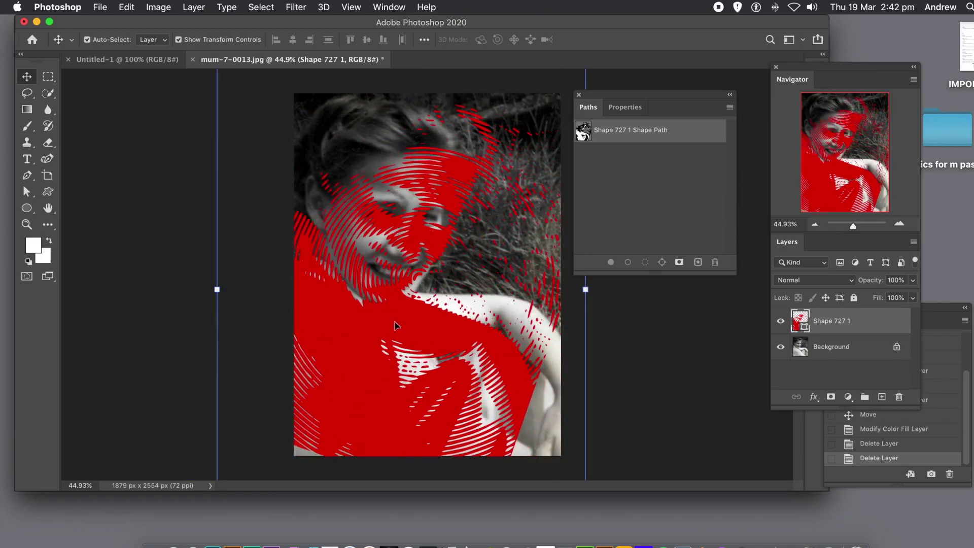
key(BackSpace)
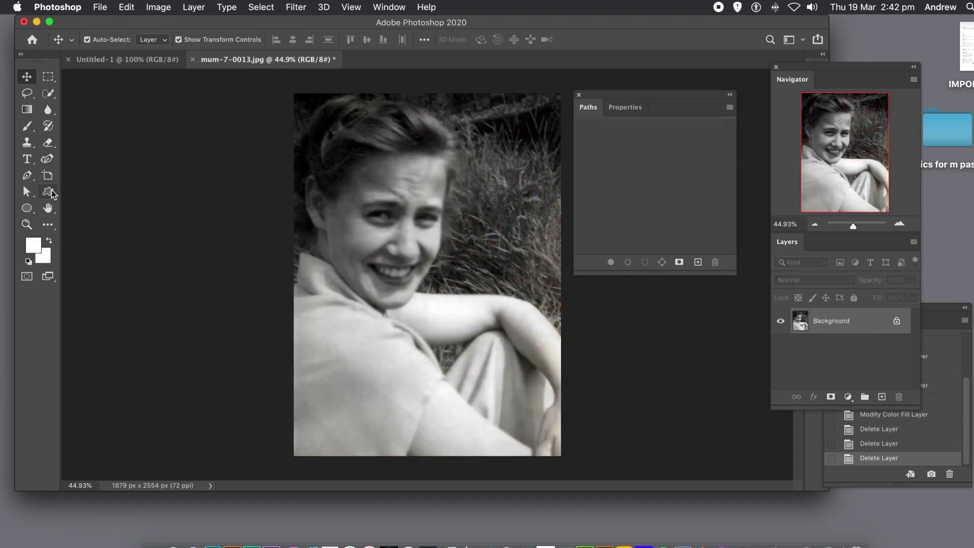
click(51, 190)
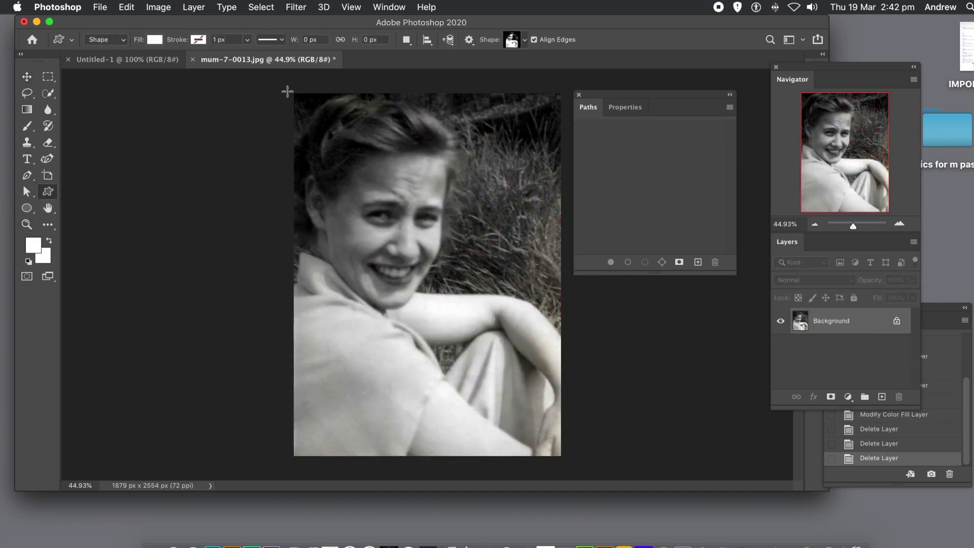
Step: Draw a white custom halftone shape spanning the photo from top-left to bottom-right
drag(289, 85, 564, 460)
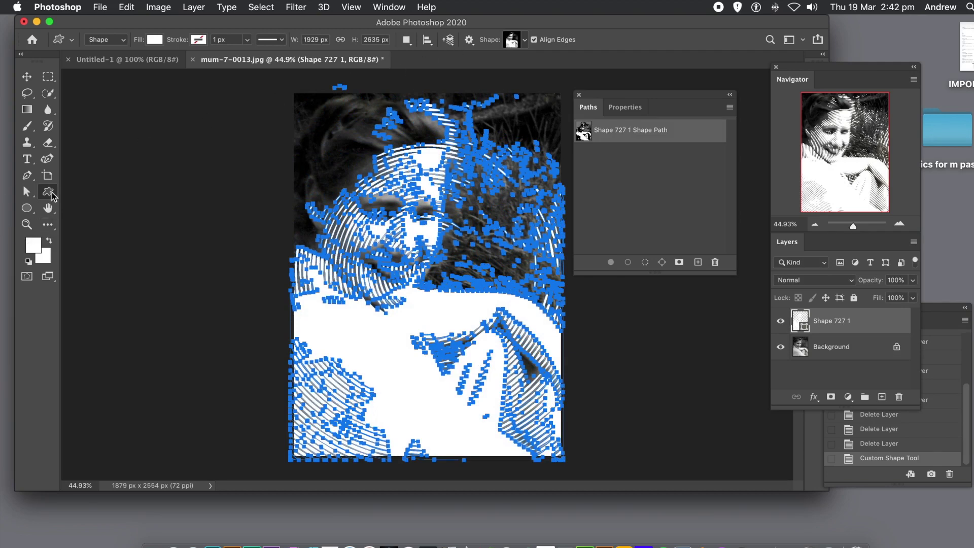
click(155, 40)
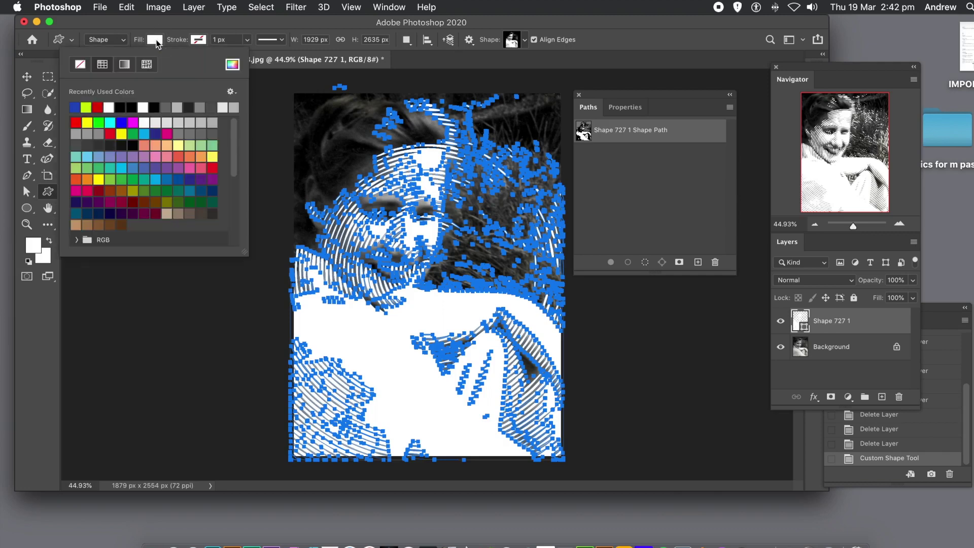
Step: After trying black, salmon, pink and pattern fills, give the shape a pink-to-dark-red gradient fill
click(135, 109)
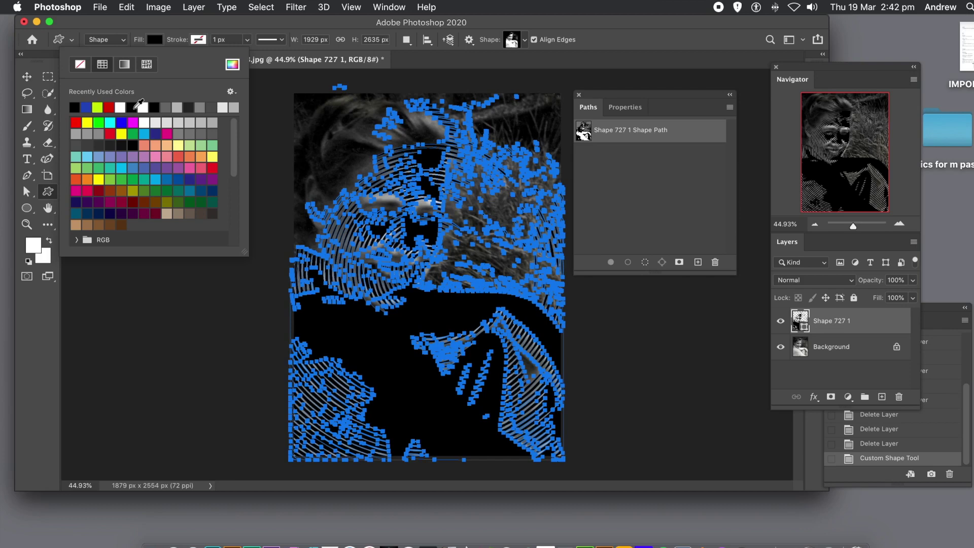
click(154, 144)
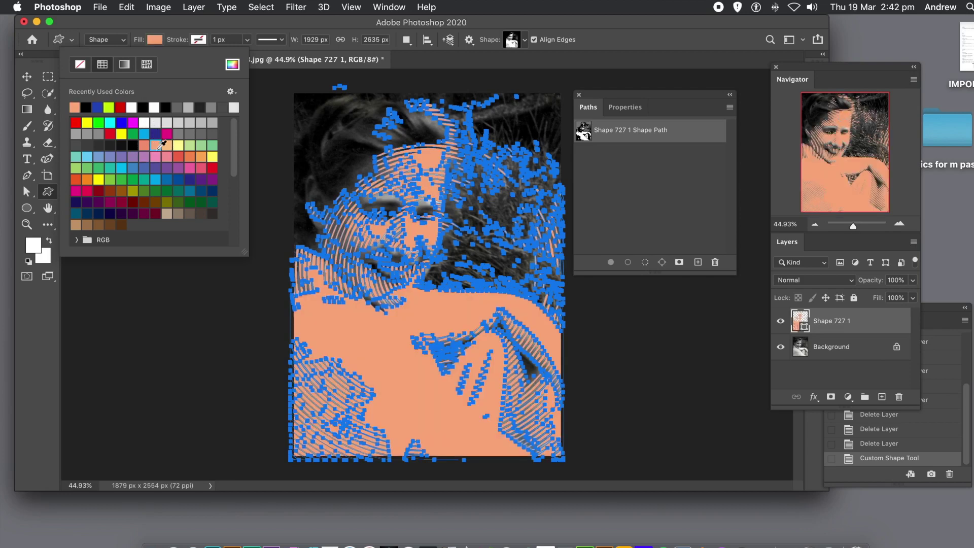
click(156, 157)
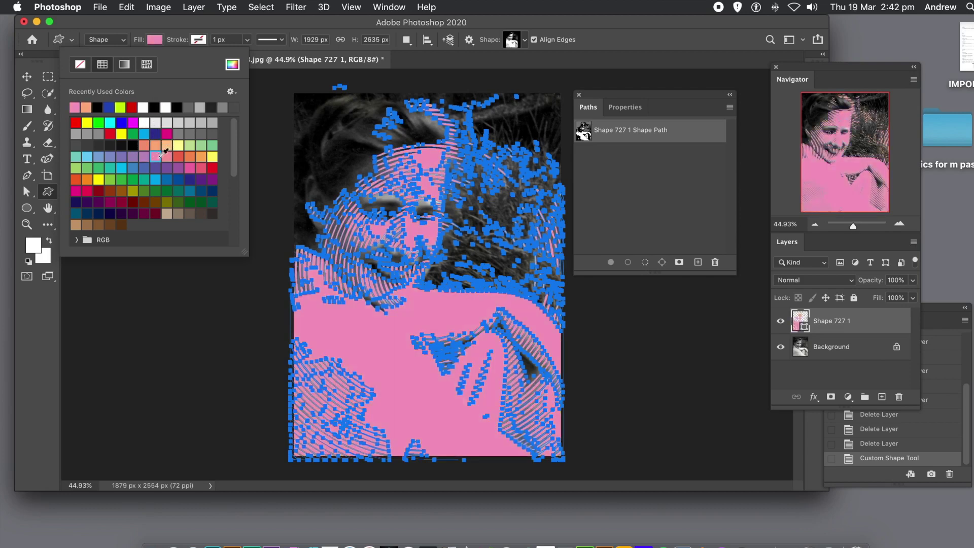
click(121, 66)
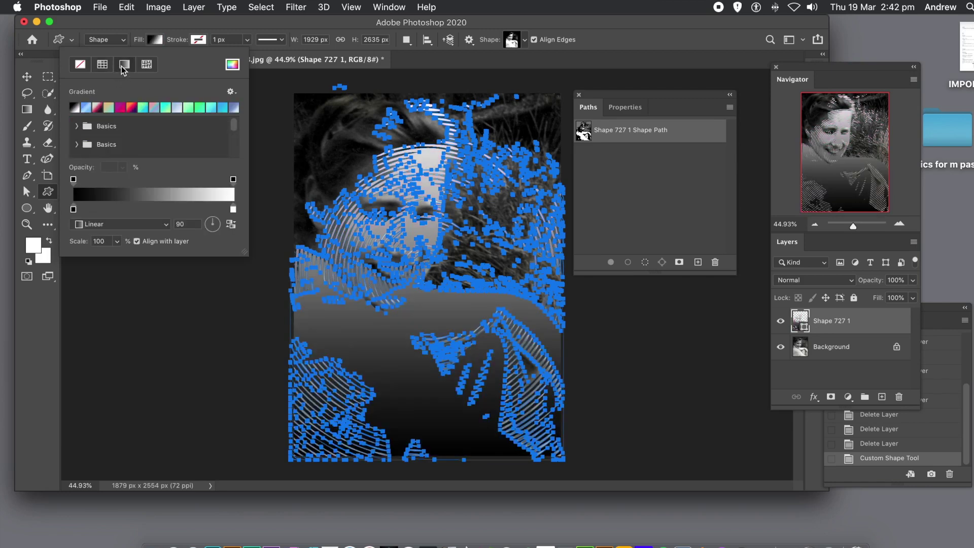
click(129, 112)
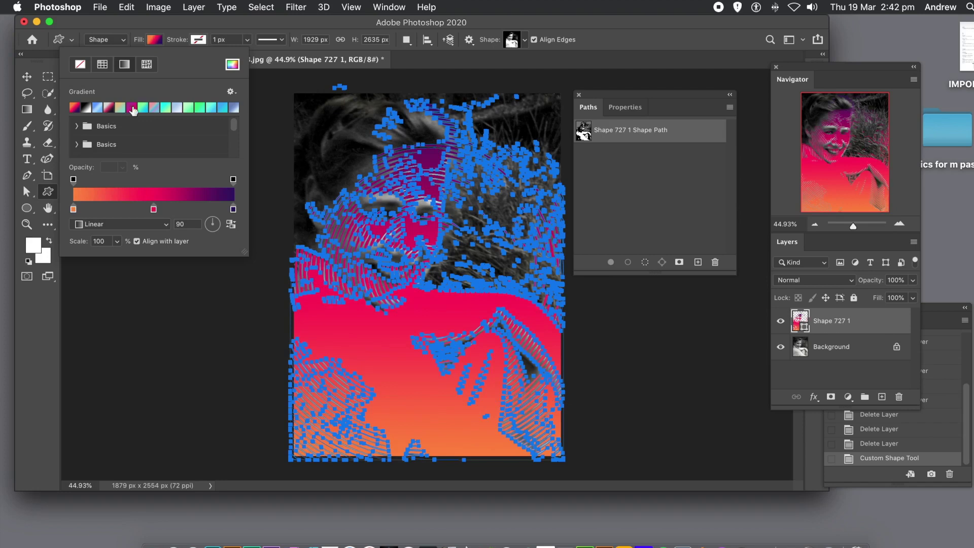
click(148, 65)
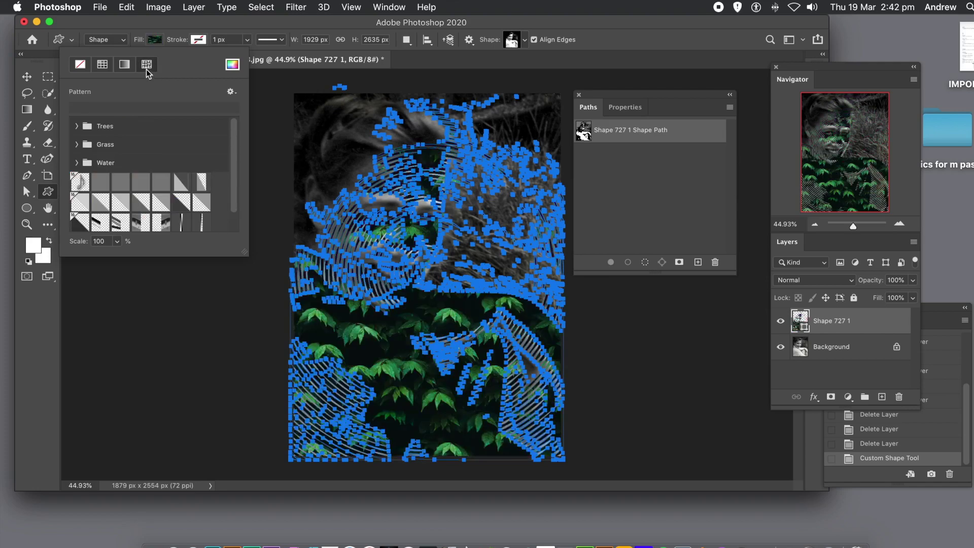
click(127, 68)
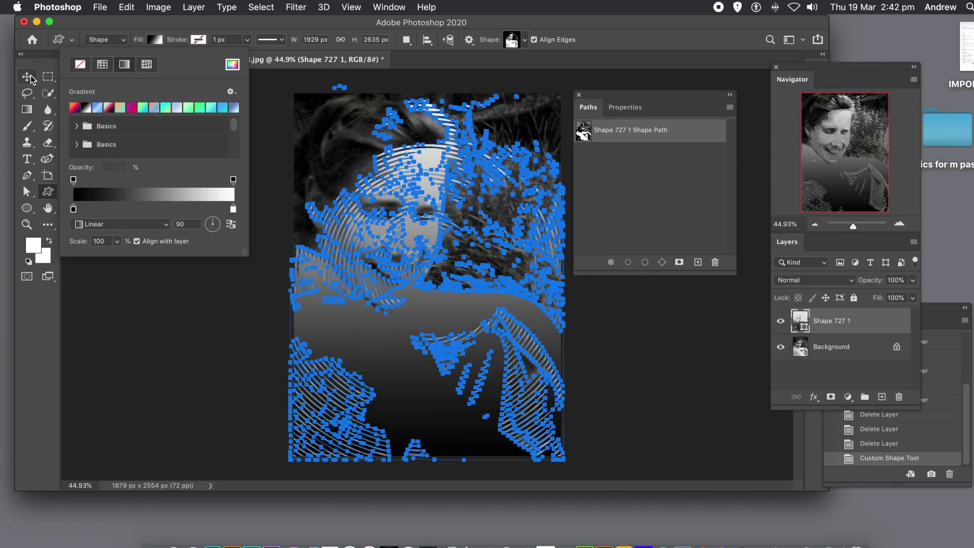
click(110, 109)
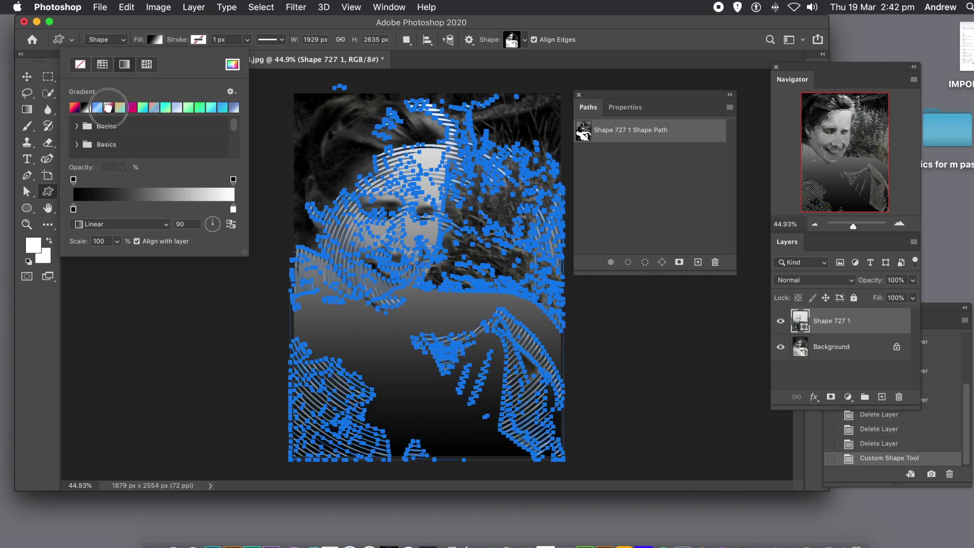
click(27, 77)
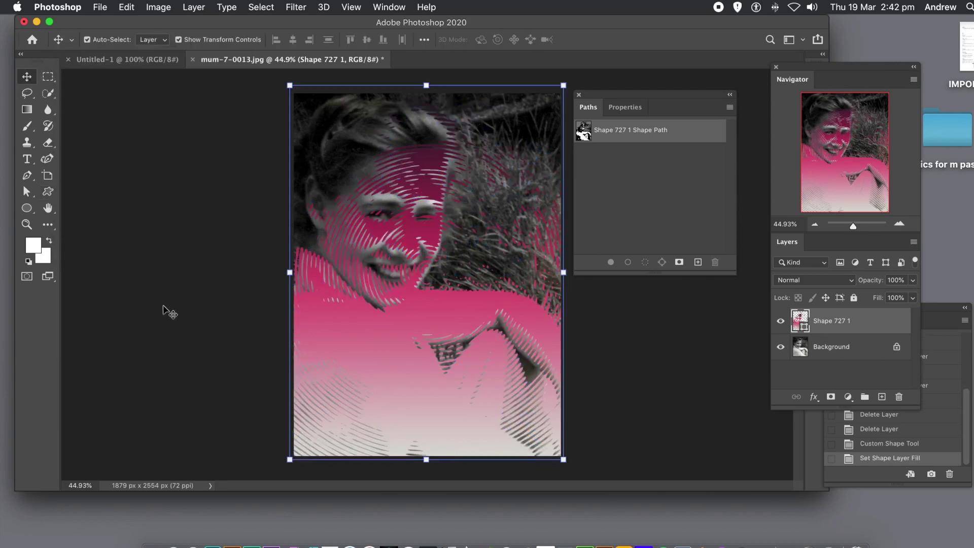
Step: Scale the pink shape to about 130% × 121%, shift it left across the face, and commit
drag(407, 298, 401, 293)
drag(393, 284, 359, 234)
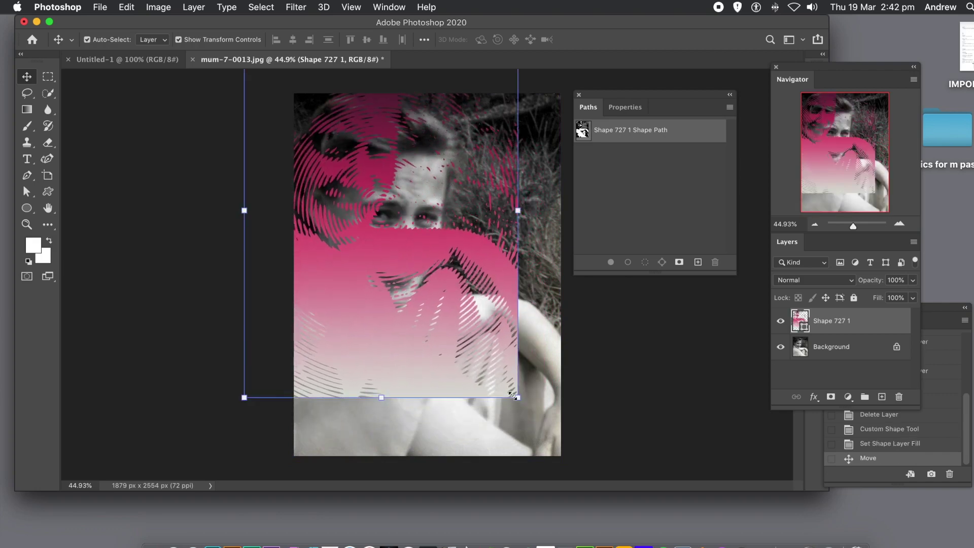
drag(516, 398, 603, 483)
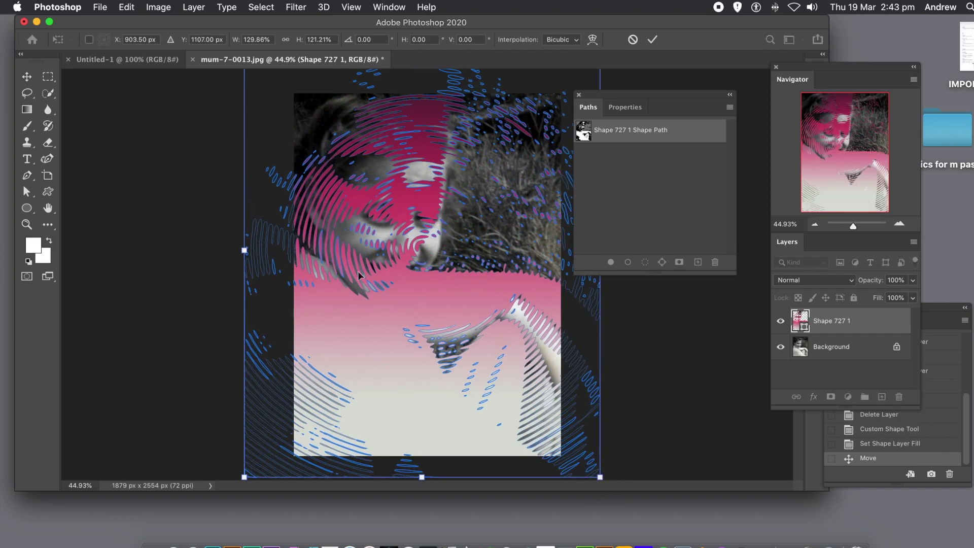
drag(409, 290, 425, 321)
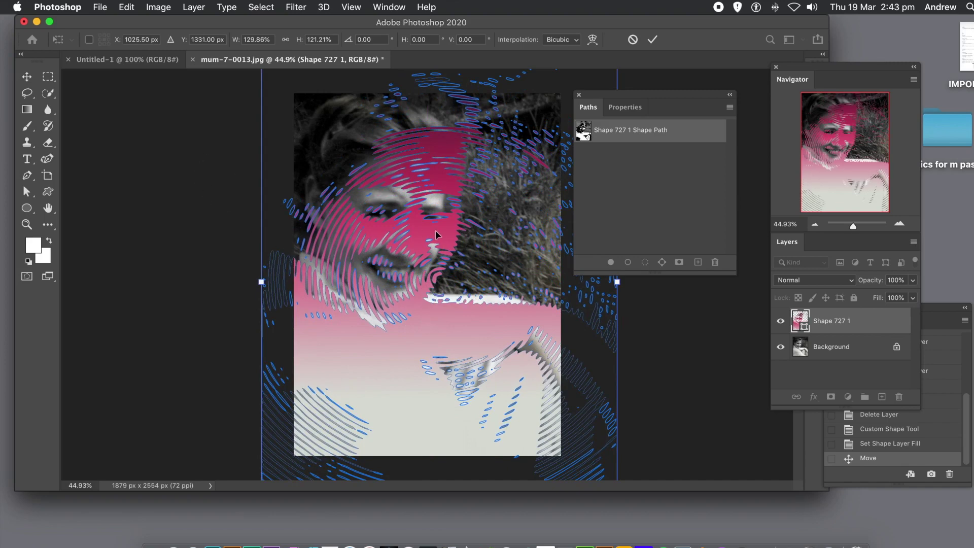
drag(437, 231, 364, 227)
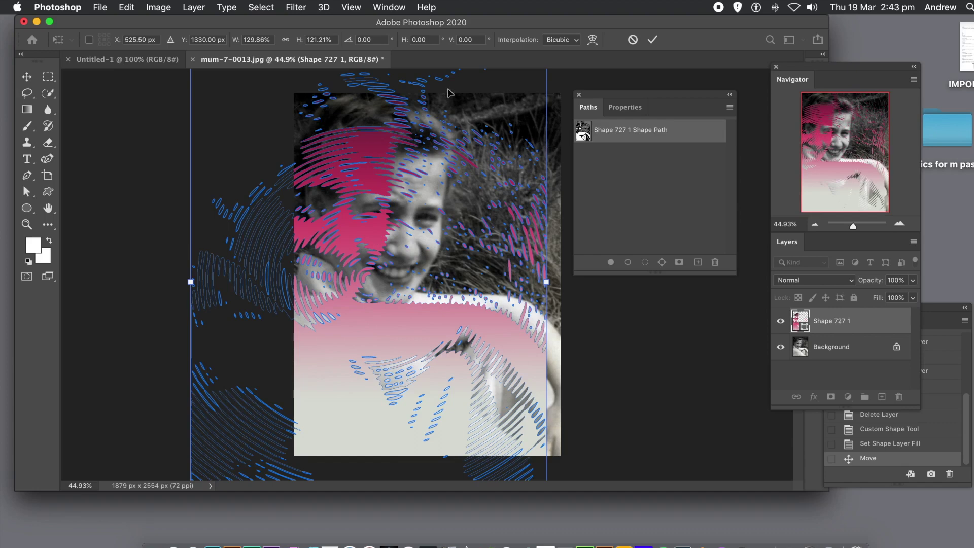
click(653, 43)
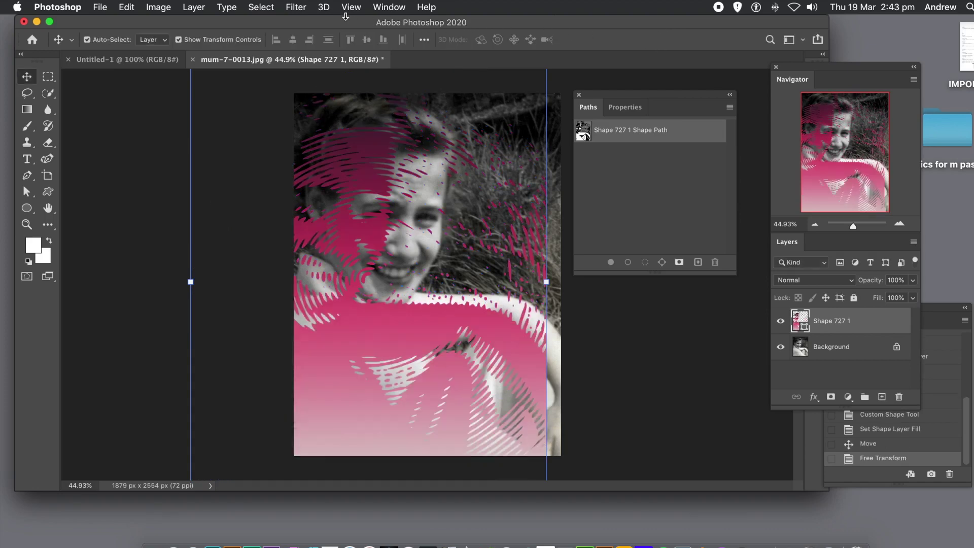
Step: Convert the shape to a smart object and apply Sketch > Halftone Pattern with a smaller dot size
click(298, 8)
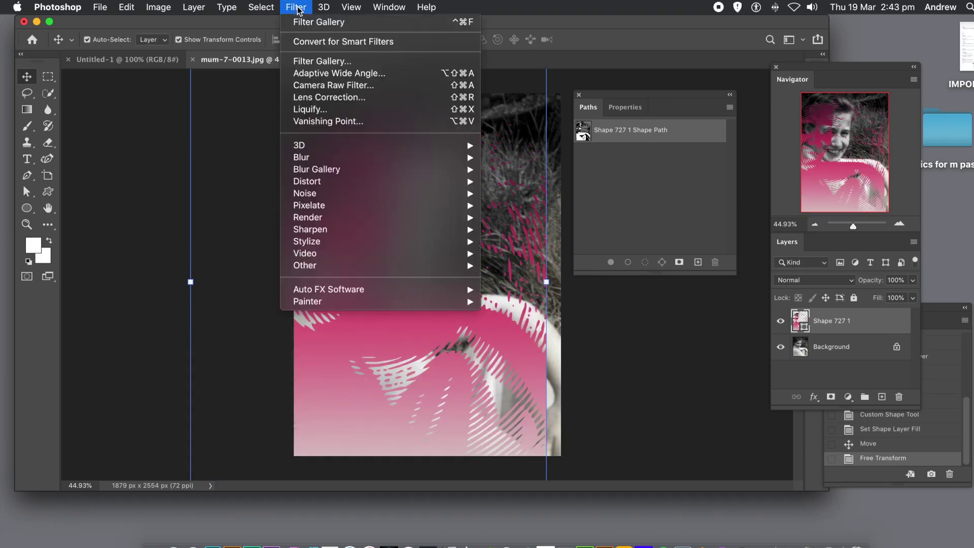
click(309, 62)
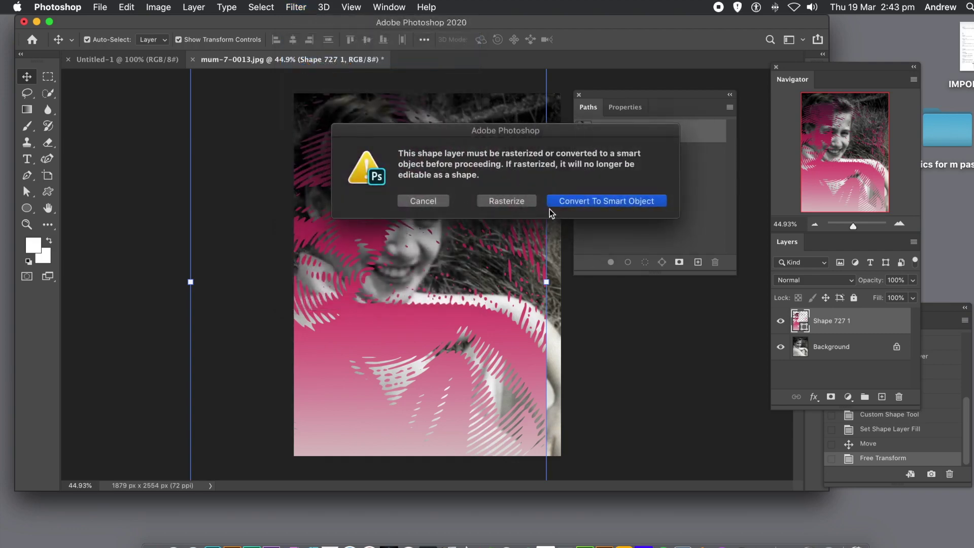
click(581, 200)
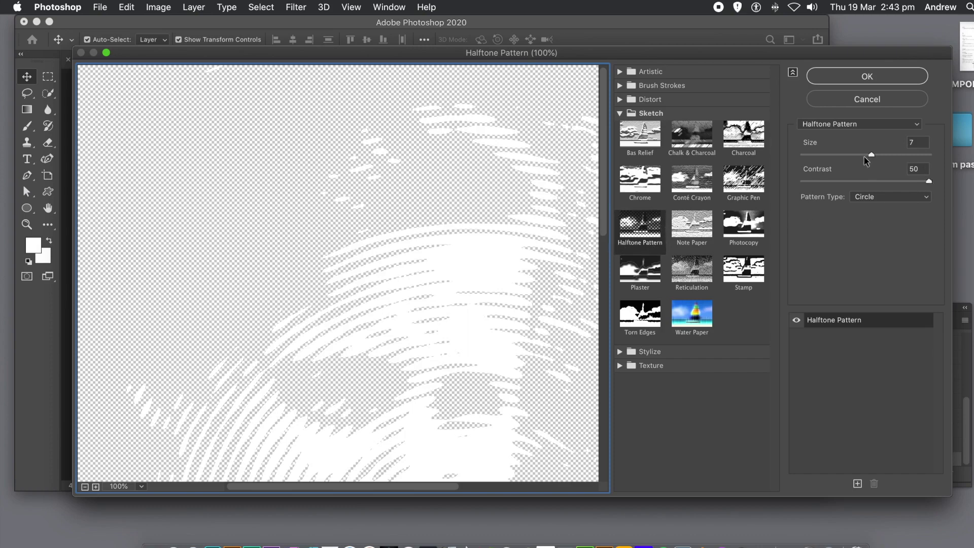
mouse_move(871, 155)
mouse_down()
mouse_move(845, 157)
mouse_move(877, 155)
mouse_up()
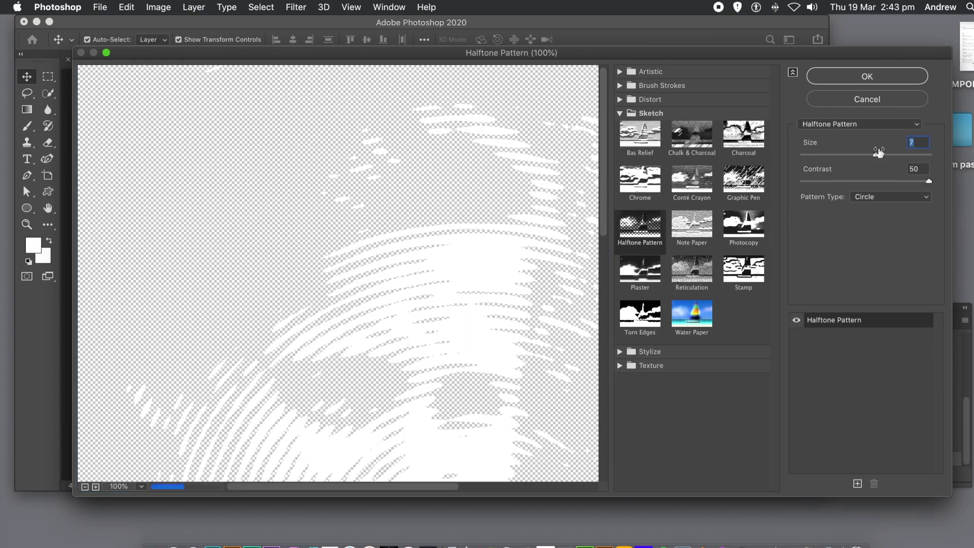
click(868, 80)
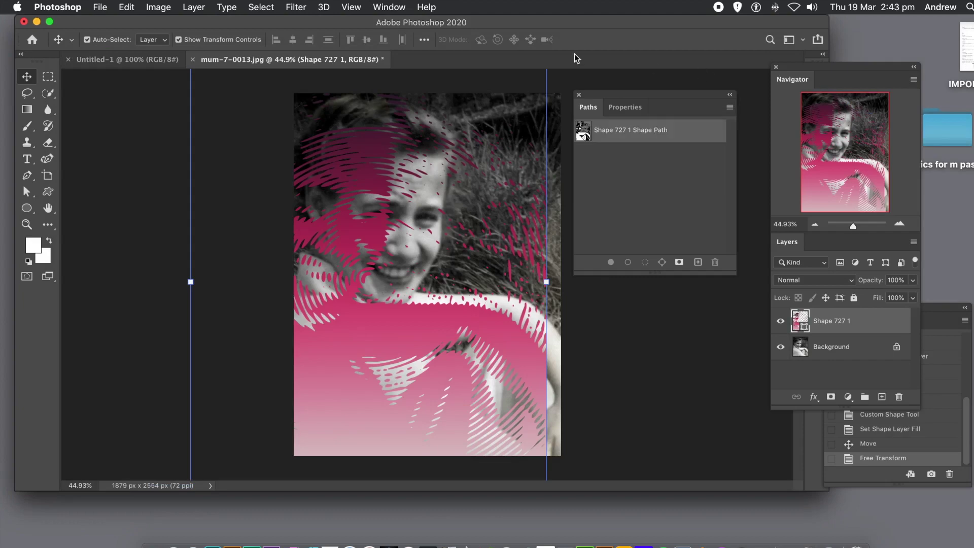